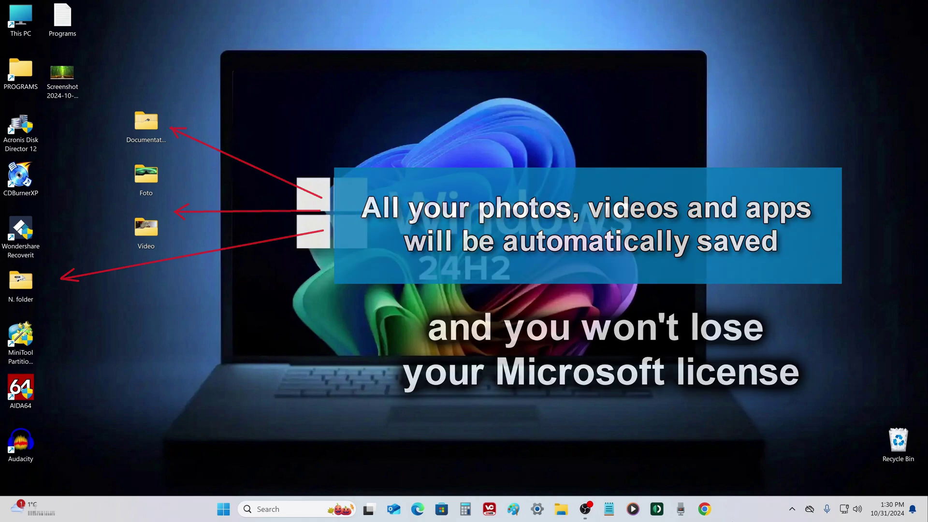
Step: Review the device and Windows specifications on the System > About page in Settings
left_click(224, 509)
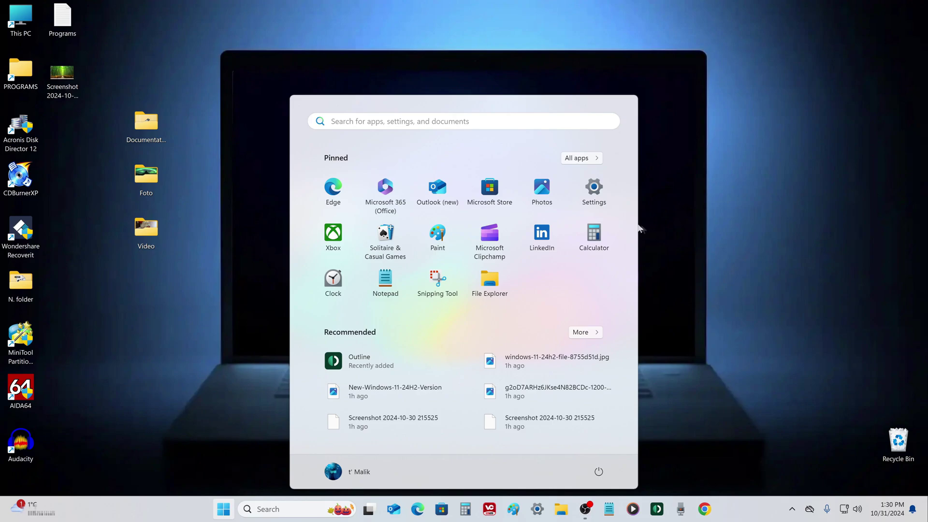
left_click(594, 188)
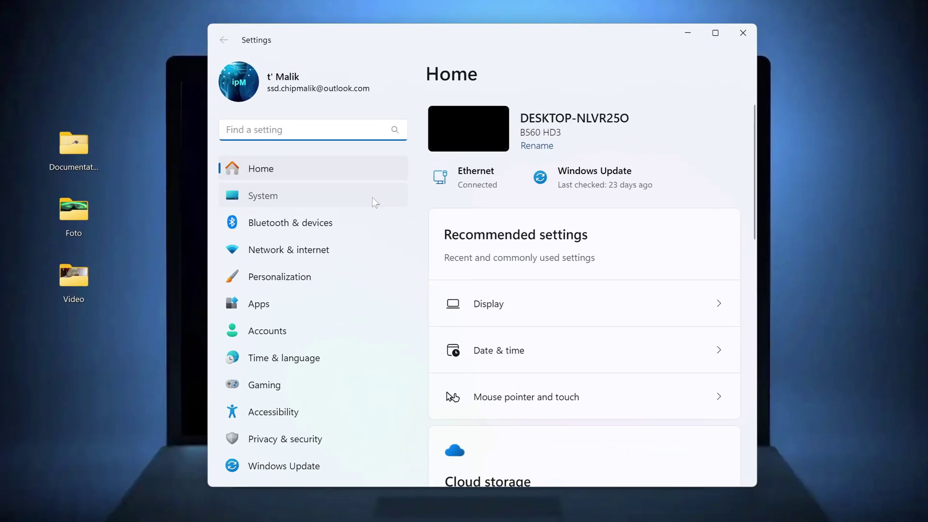
left_click(386, 165)
scroll(516, 297, "down", 10)
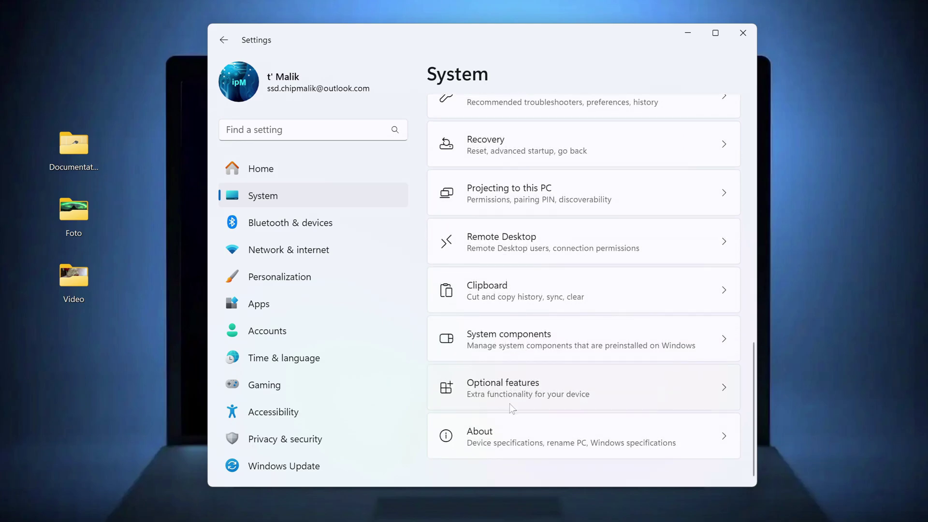
left_click(531, 439)
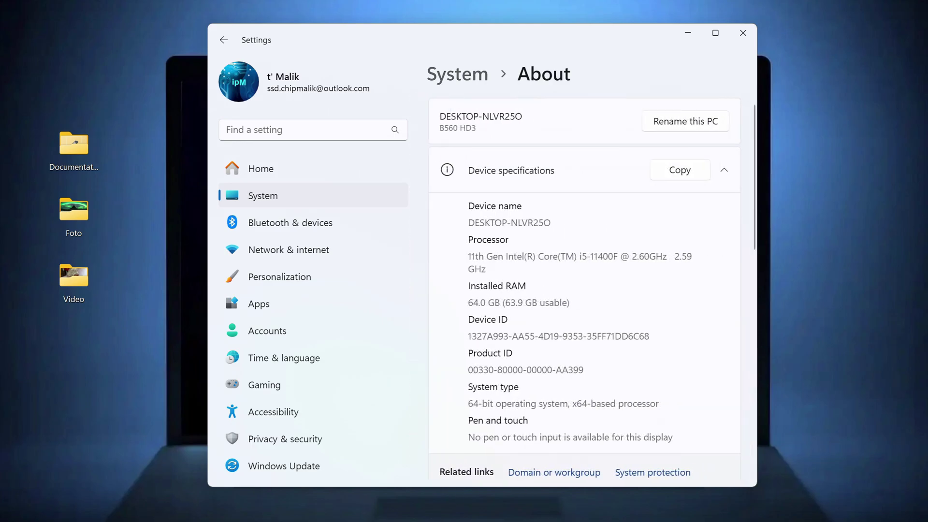
scroll(461, 374, "down", 2)
scroll(462, 374, "down", 4)
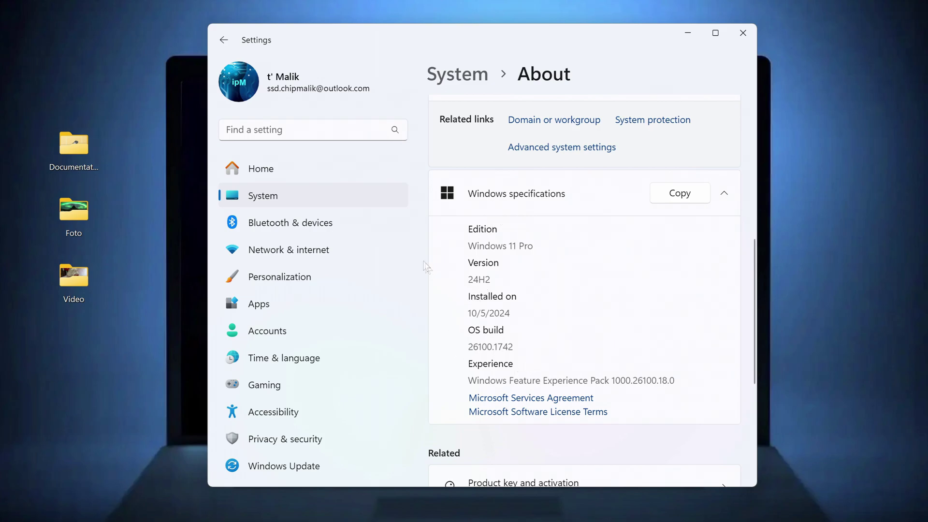
Step: Confirm Windows 11 Pro is activated with a digital license, then close Settings
left_click(356, 193)
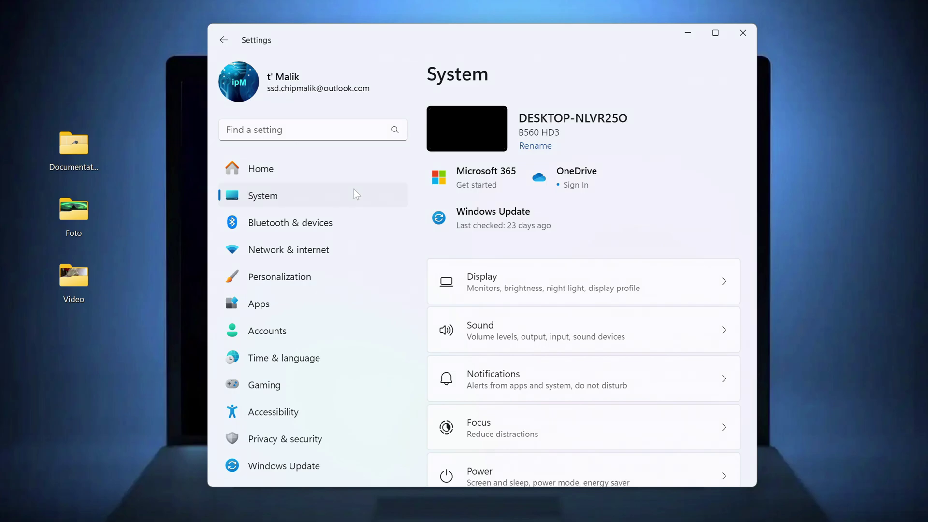
scroll(573, 362, "down", 5)
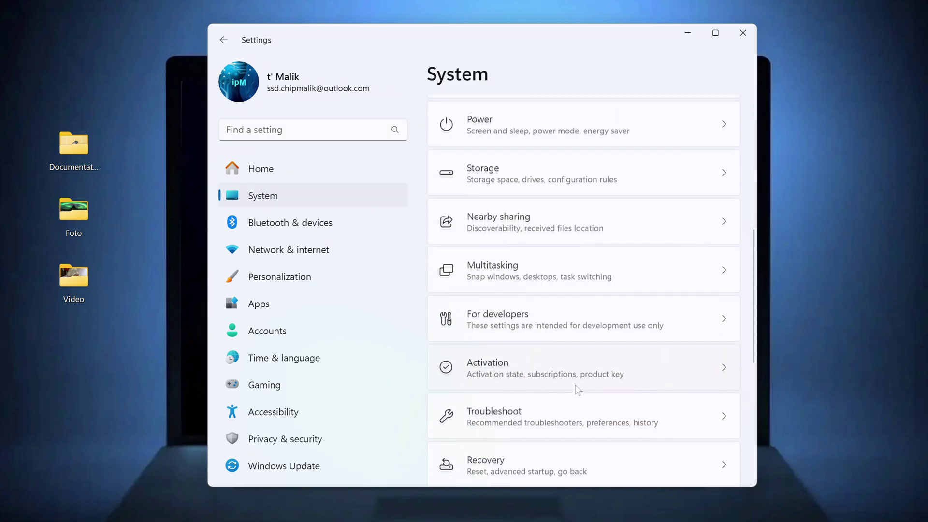
left_click(597, 367)
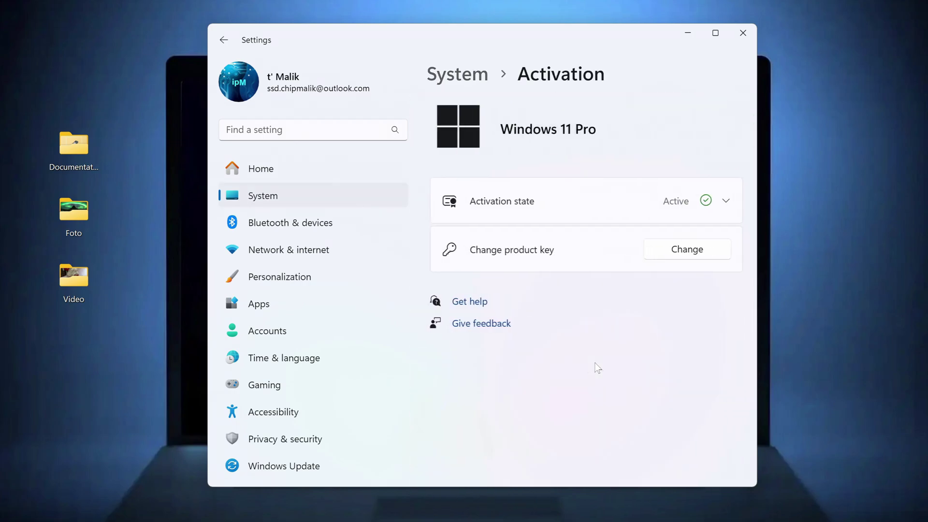
left_click(567, 212)
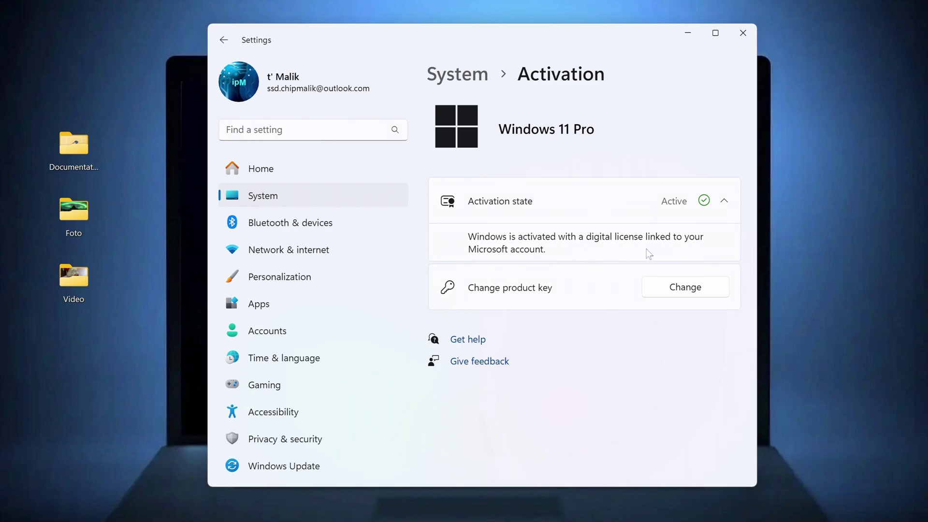
left_click(744, 33)
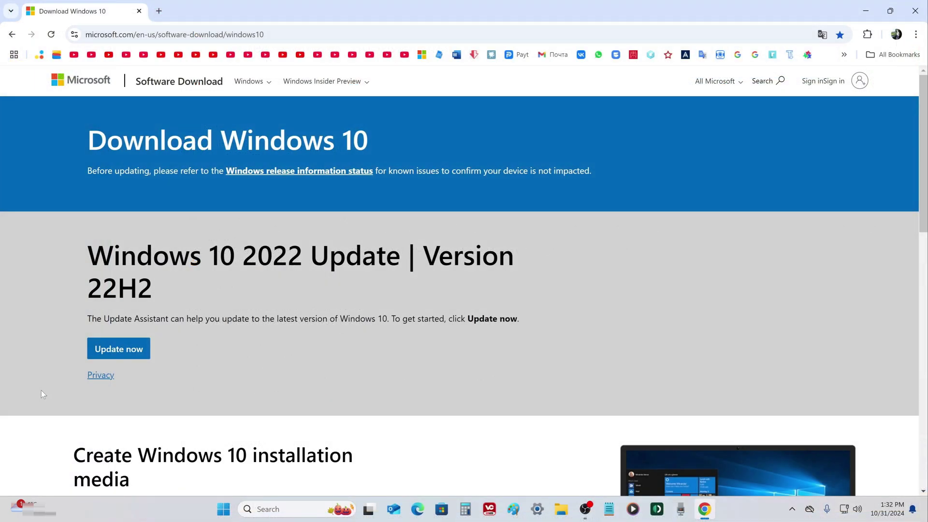
Step: Expand the upgrade-this-PC instructions, download MediaCreationTool_22H2.exe, then close Chrome
scroll(43, 394, "down", 4)
scroll(45, 397, "down", 3)
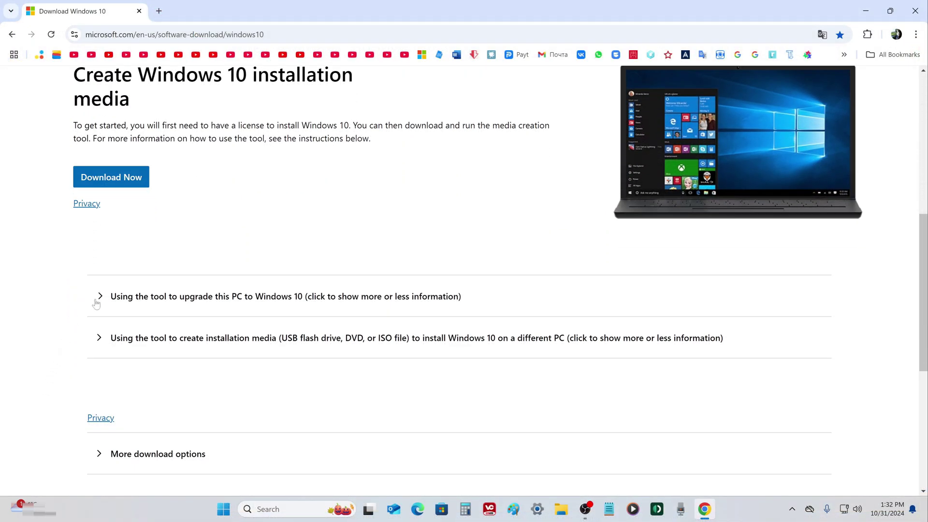
left_click(98, 302)
scroll(68, 324, "down", 4)
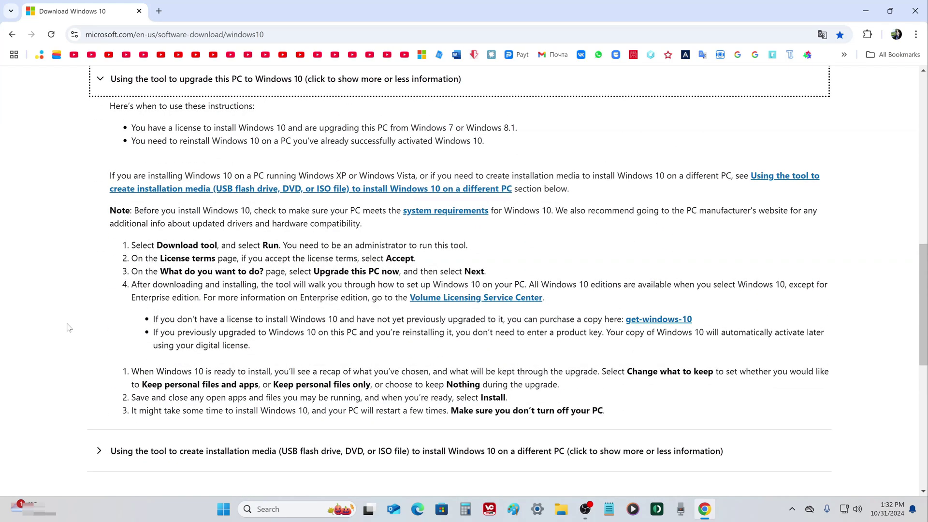
scroll(69, 330, "up", 5)
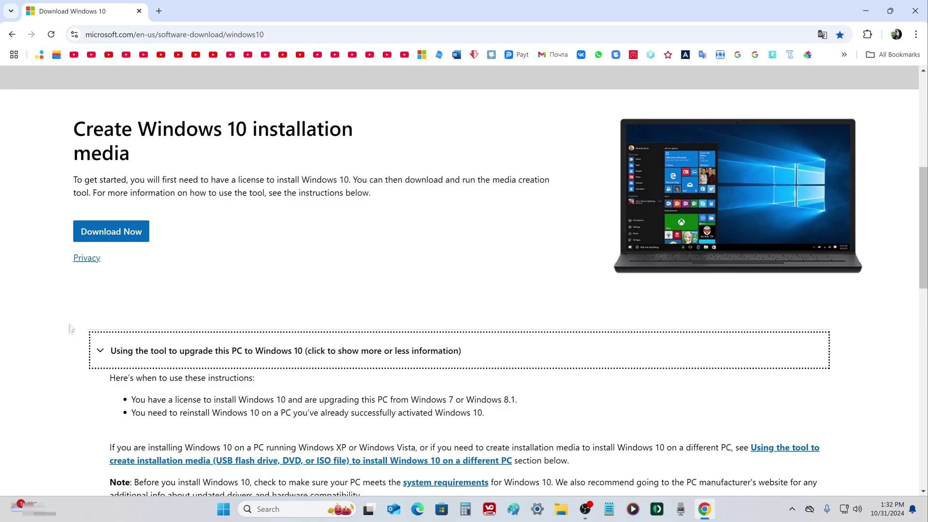
left_click(143, 241)
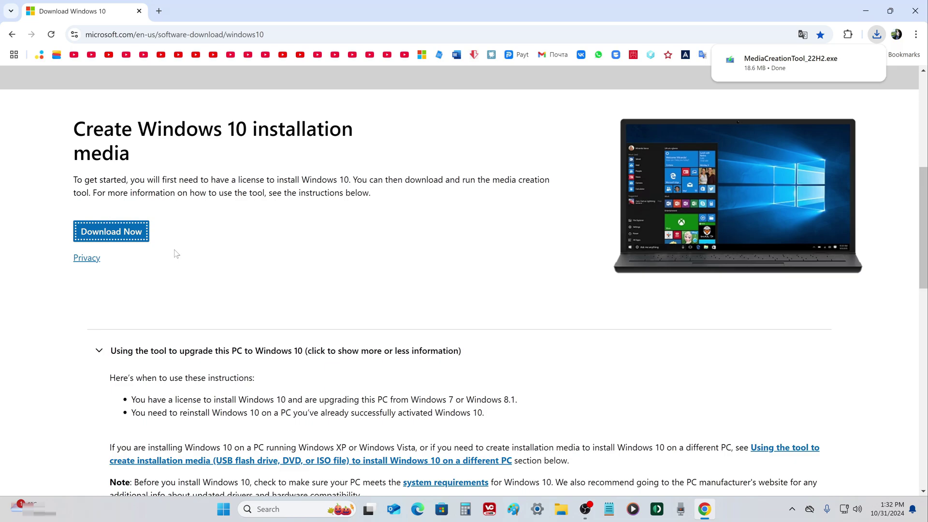
left_click(909, 17)
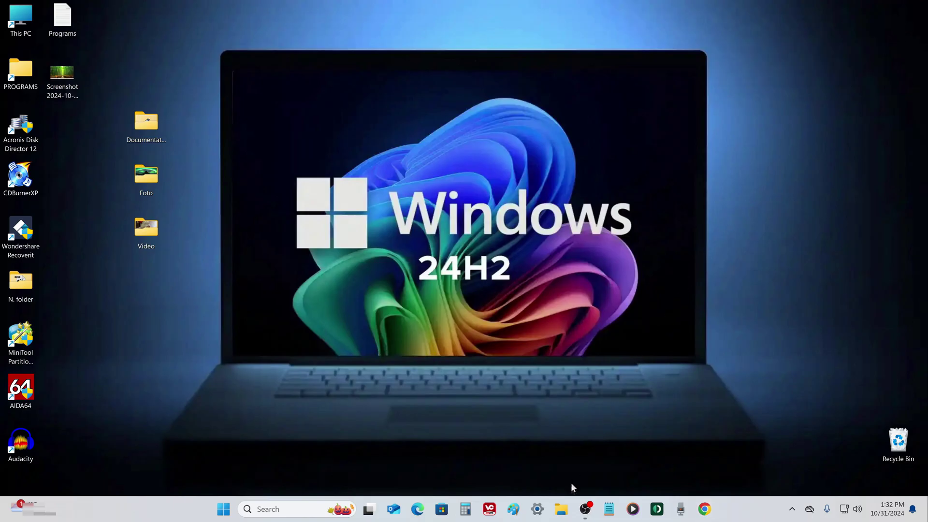
Step: Launch MediaCreationTool_22H2 from Downloads, accept its license, and choose creating installation media for another PC
left_click(561, 509)
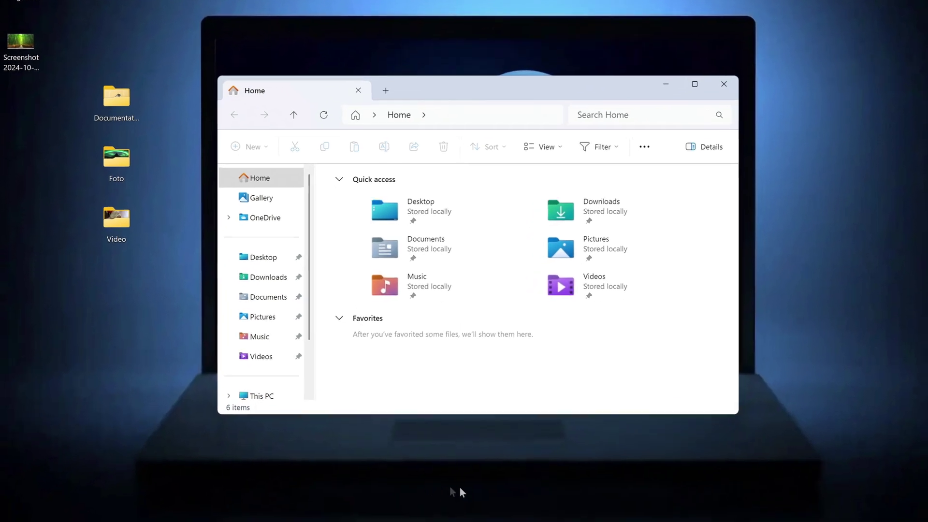
left_click(273, 278)
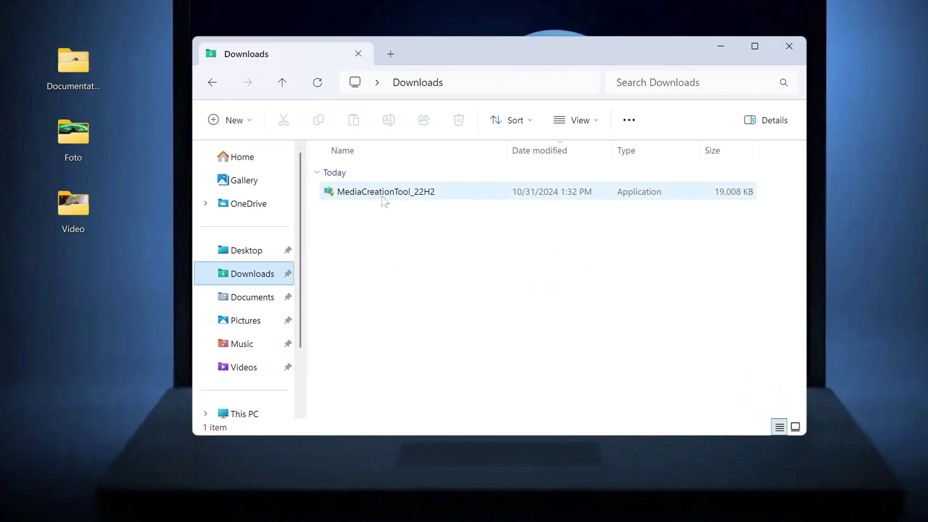
double_click(383, 196)
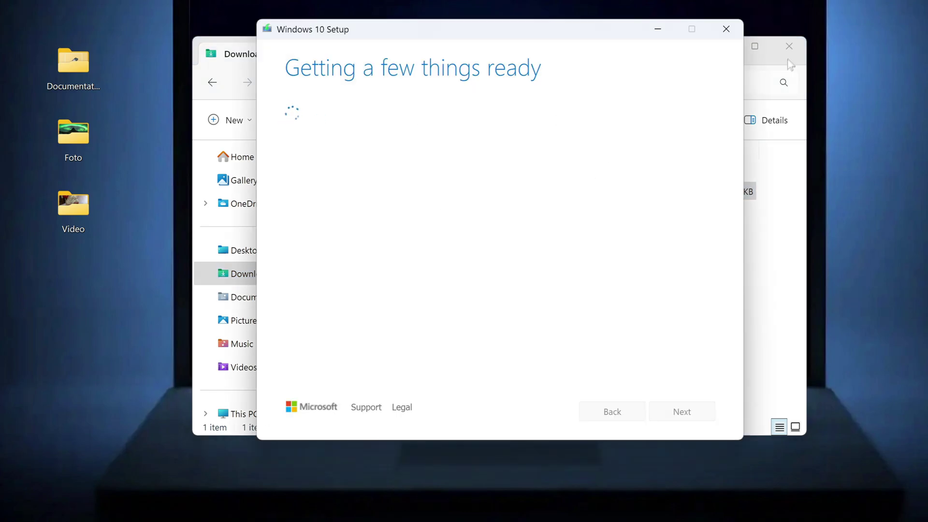
left_click(789, 46)
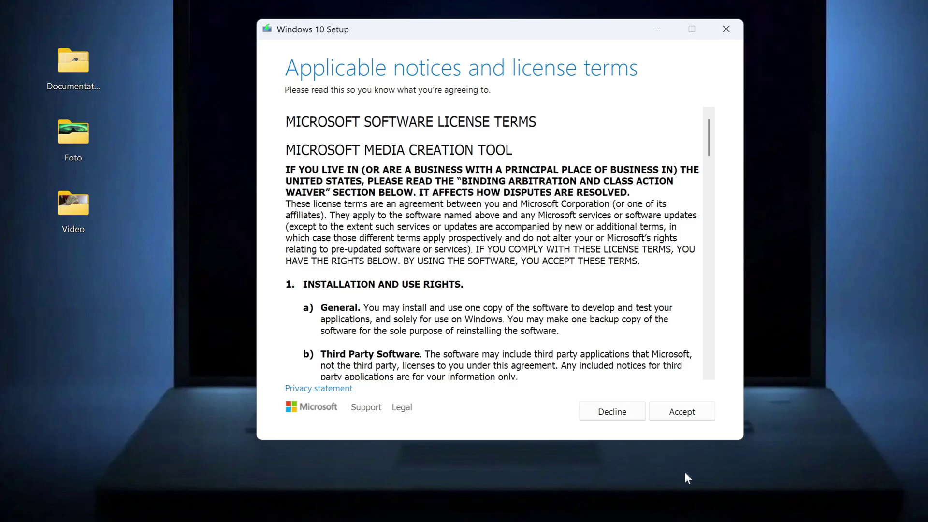
left_click(666, 419)
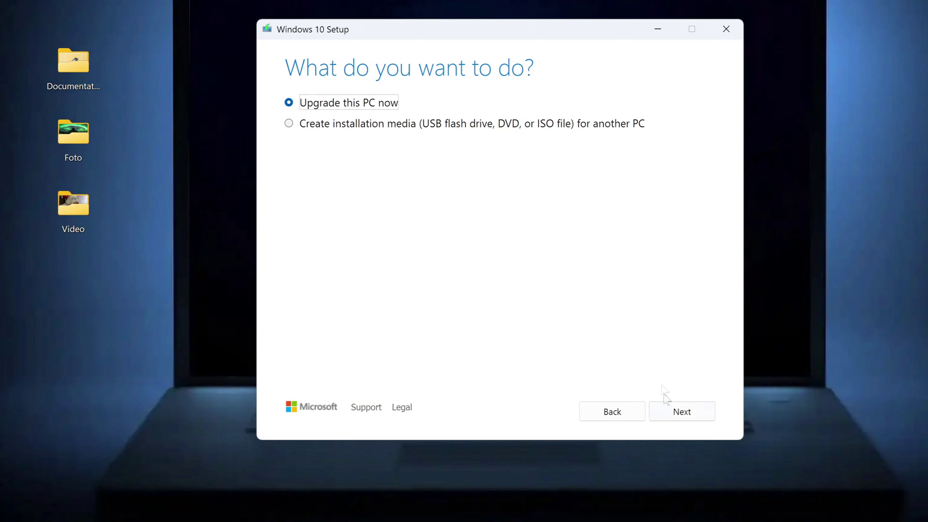
left_click(290, 124)
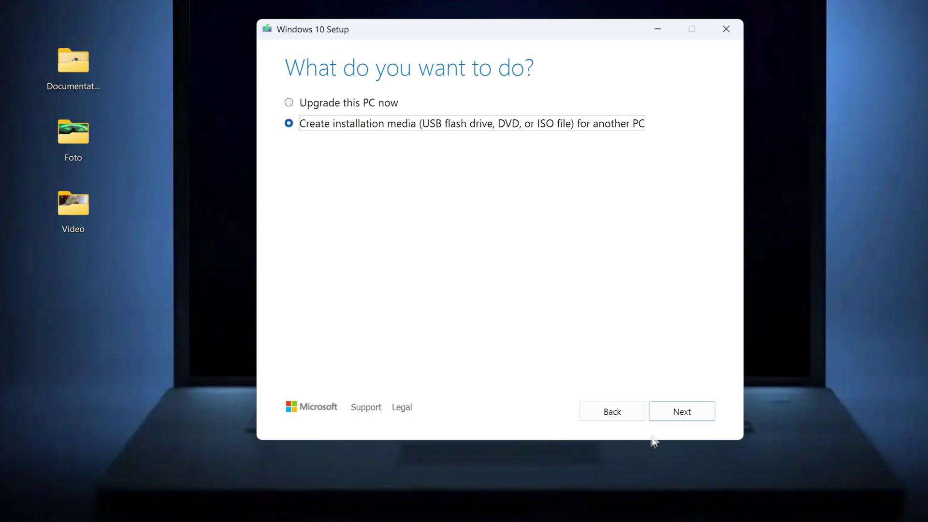
Step: Keep English (United States) 64-bit Windows 10, choose ISO file, and pick Desktop as the save location
left_click(664, 411)
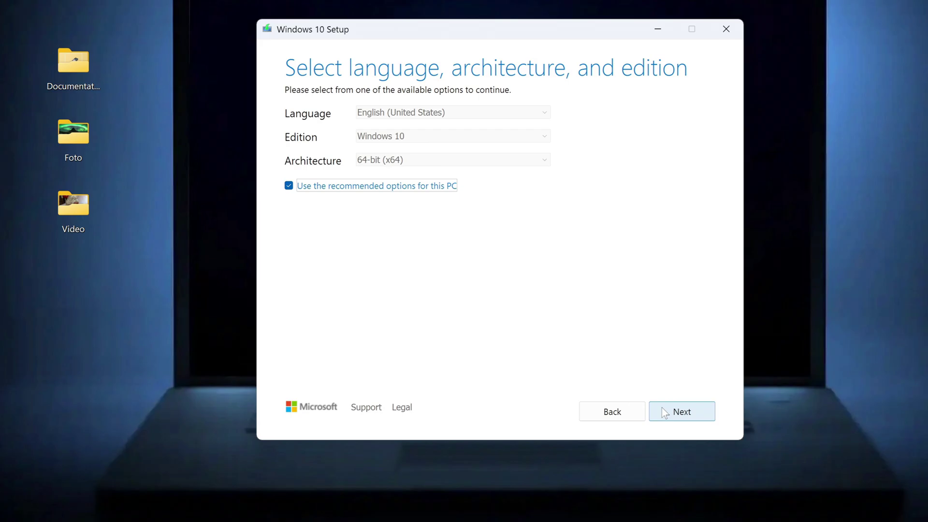
left_click(289, 186)
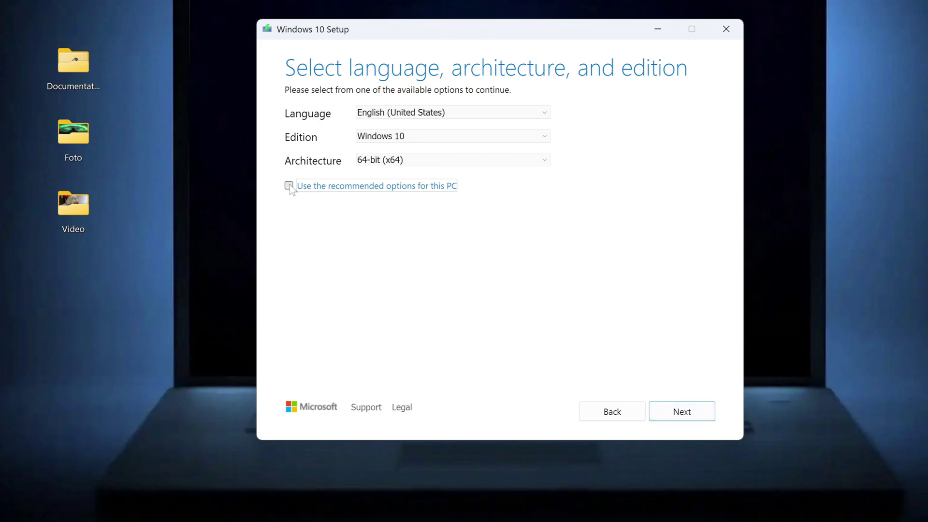
left_click(515, 115)
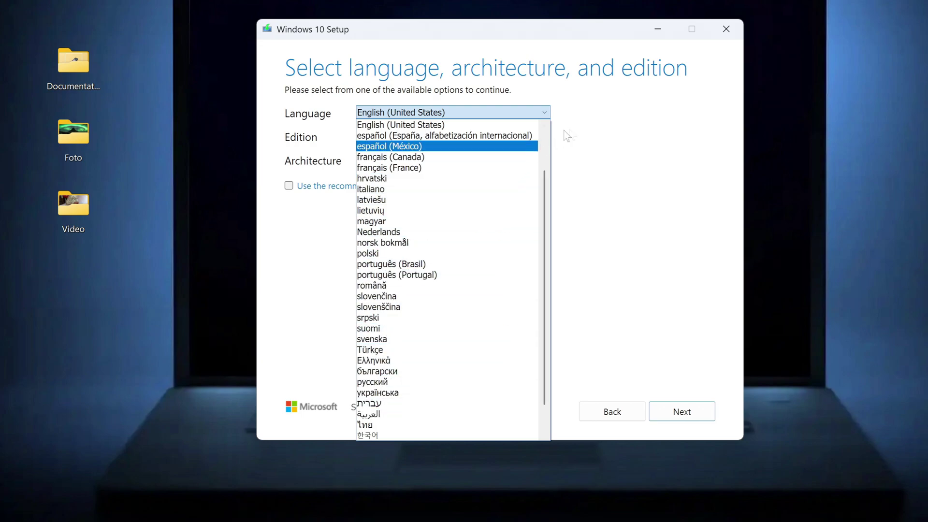
left_click(613, 125)
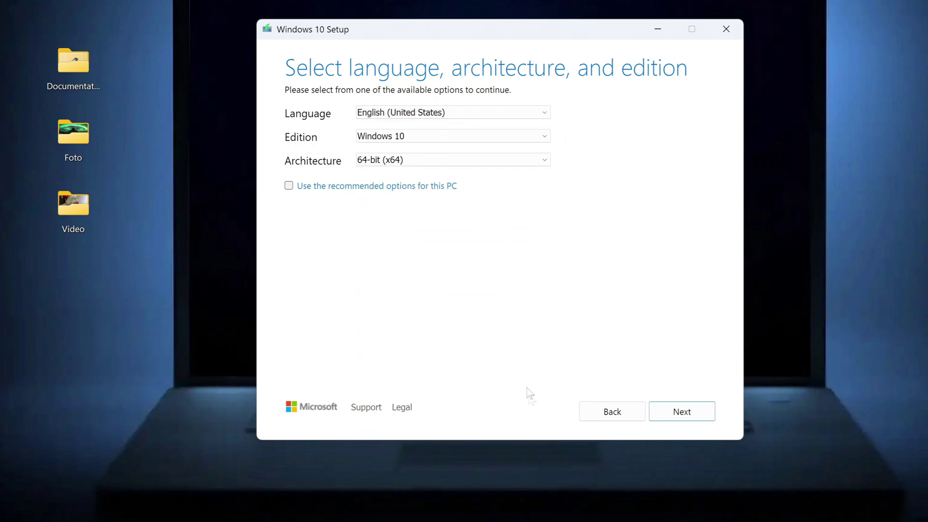
left_click(658, 414)
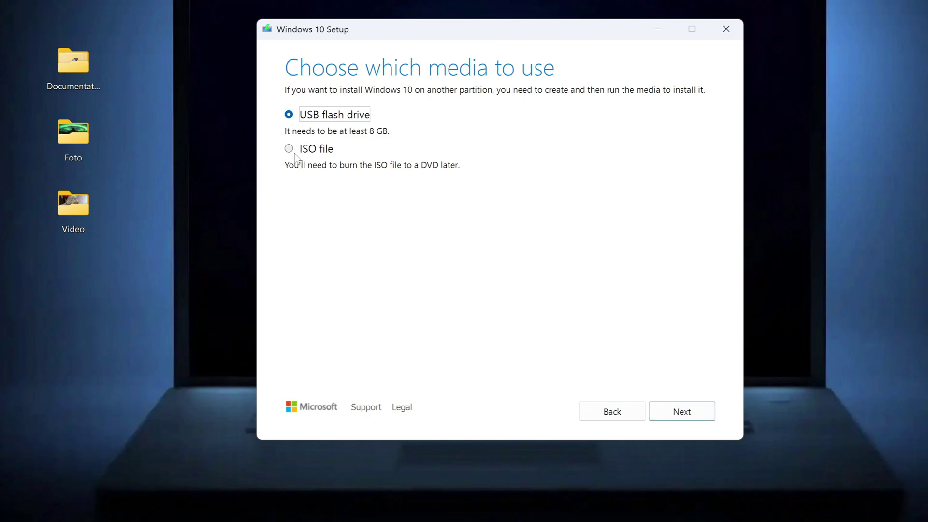
left_click(295, 156)
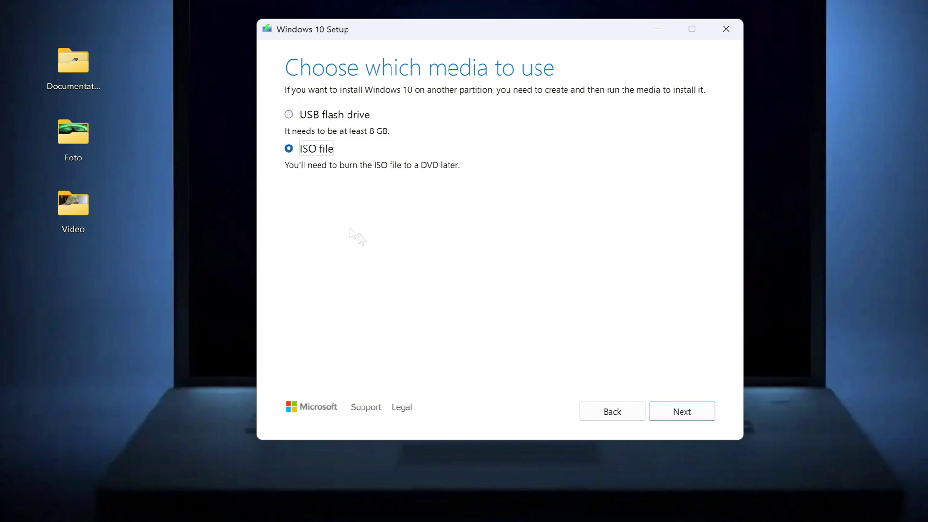
left_click(659, 413)
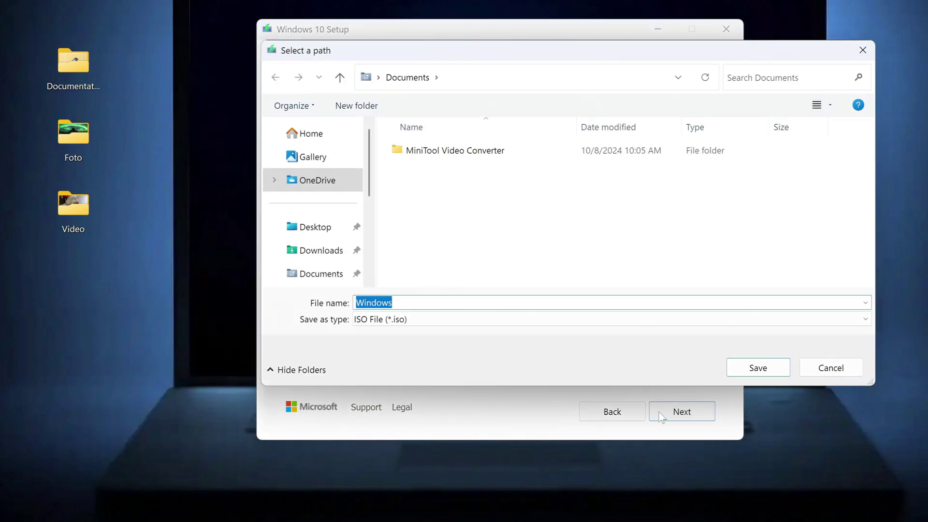
left_click(328, 236)
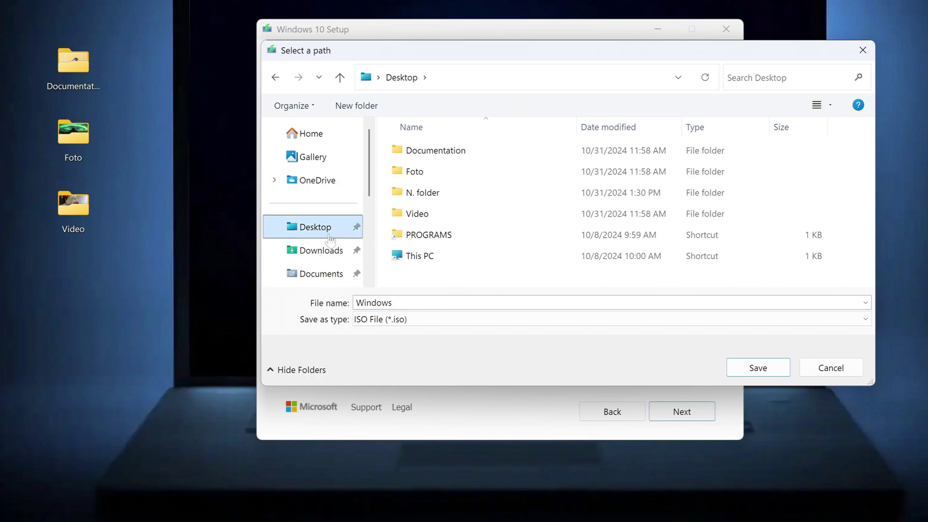
Step: Save Windows.iso to the Desktop and close the tool once the ISO is created
left_click(737, 367)
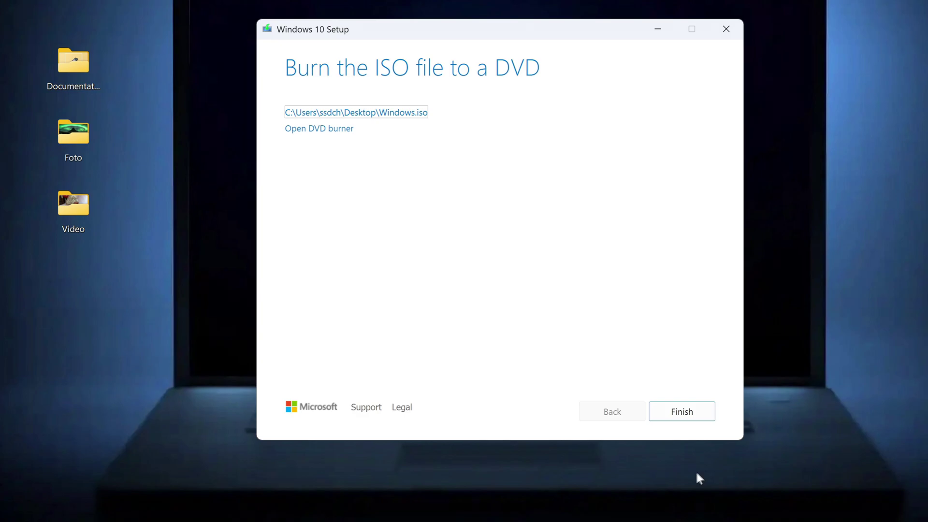
left_click(663, 420)
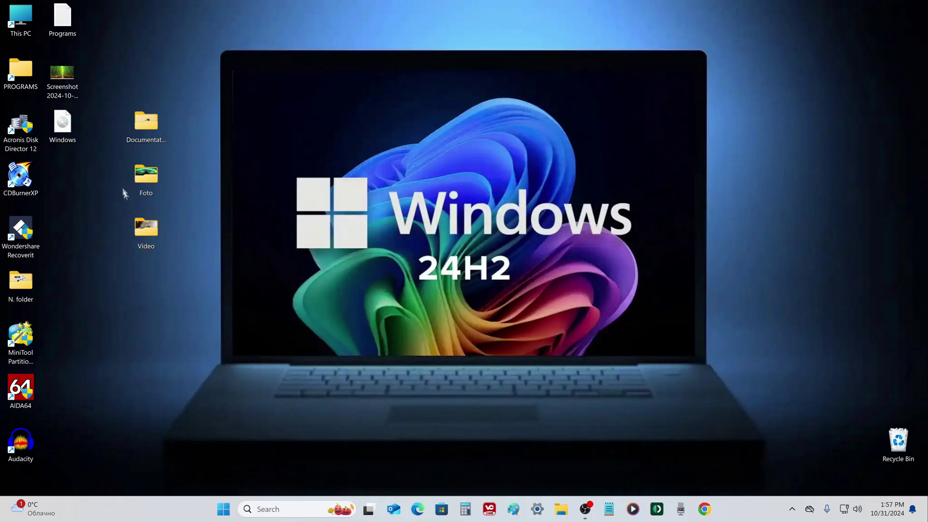
Step: Mount Windows.iso from the desktop as the ESD-ISO drive and run setup from its sources folder
left_click(62, 125)
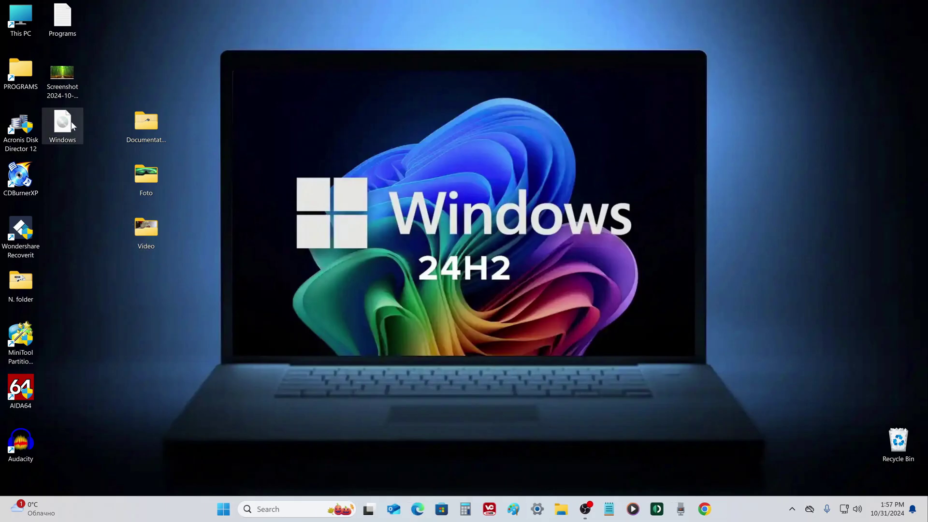
left_click_drag(70, 126, 399, 185)
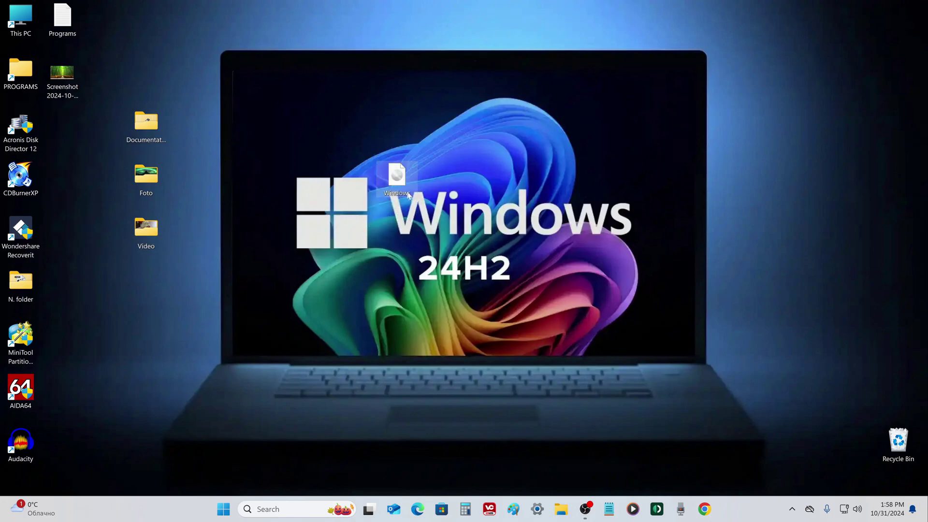
double_click(400, 185)
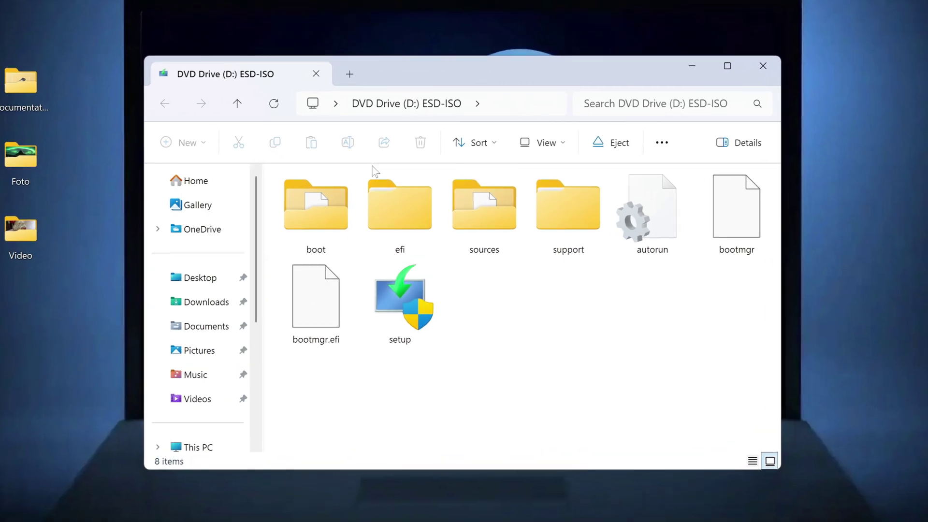
double_click(480, 218)
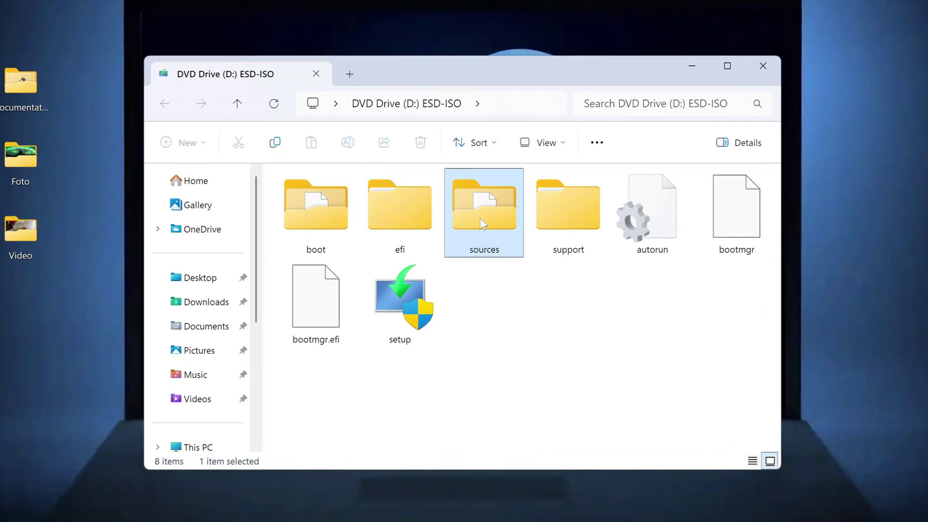
scroll(752, 268, "down", 13)
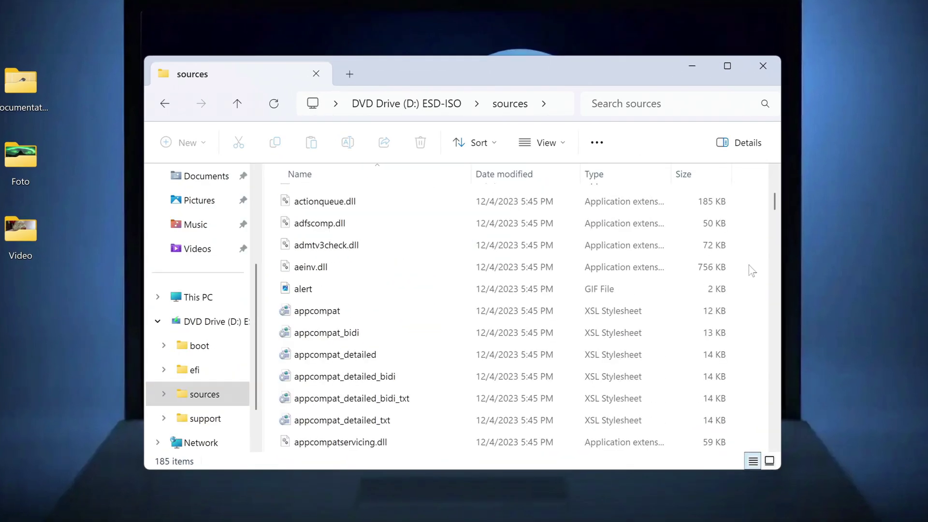
scroll(749, 273, "down", 10)
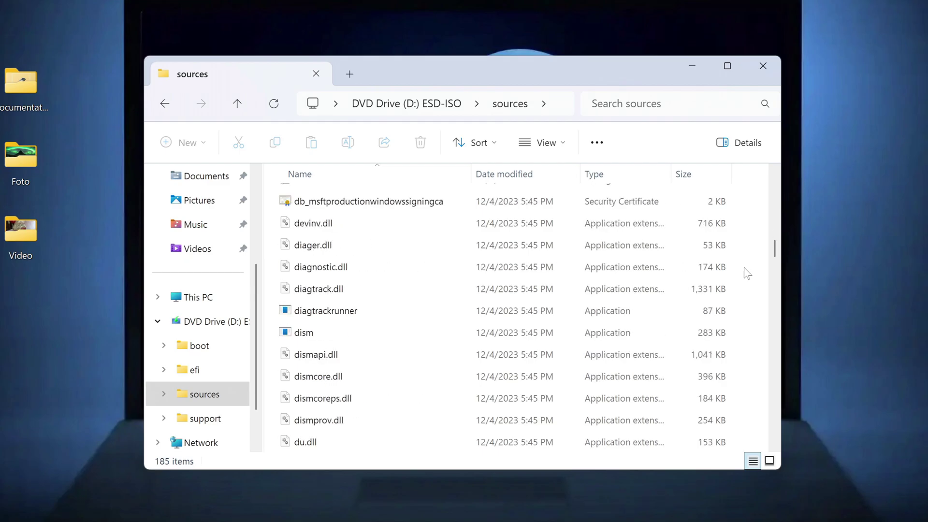
scroll(744, 272, "down", 13)
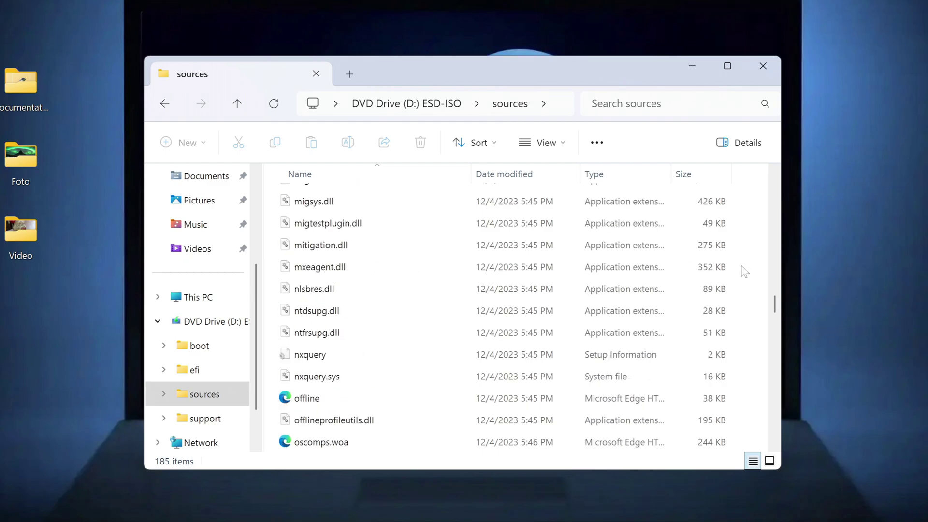
scroll(743, 271, "down", 4)
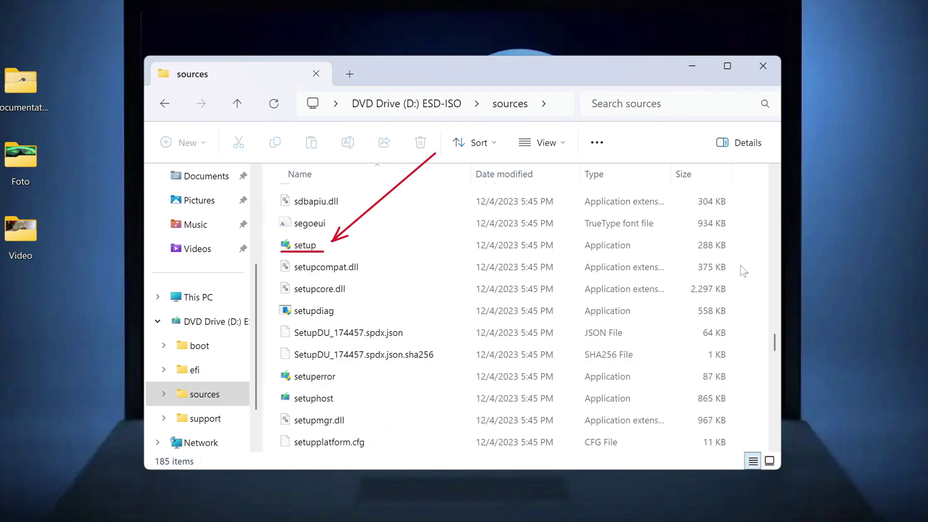
double_click(305, 245)
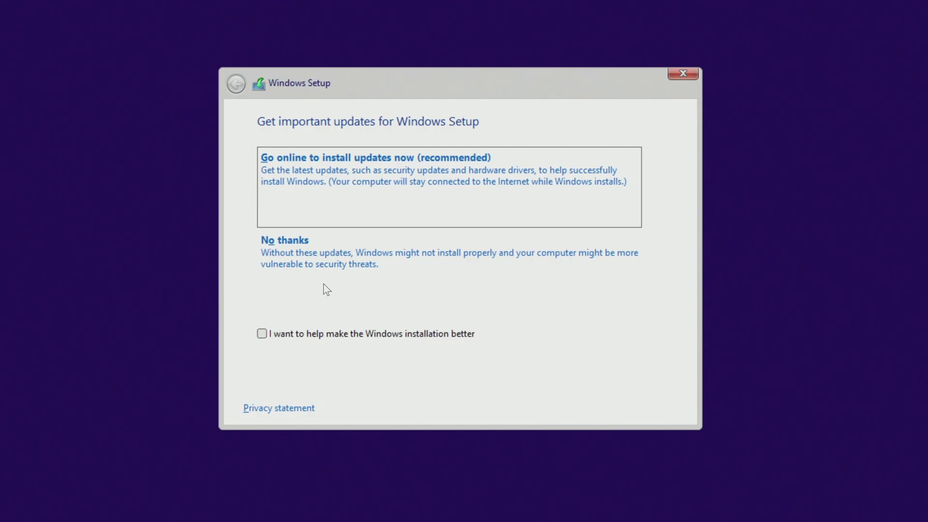
Step: Skip setup updates, continue without a product key, pick Windows 10 Pro, and accept the license terms
left_click(378, 260)
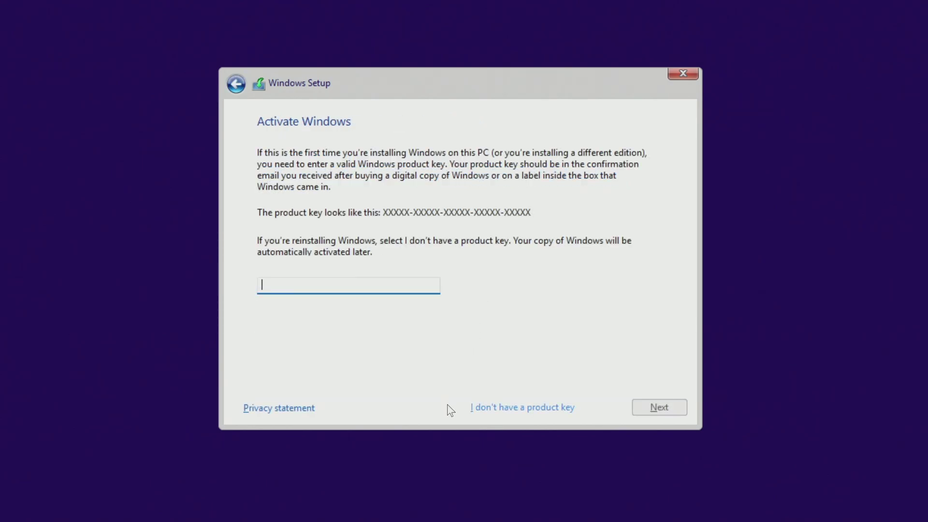
left_click(524, 407)
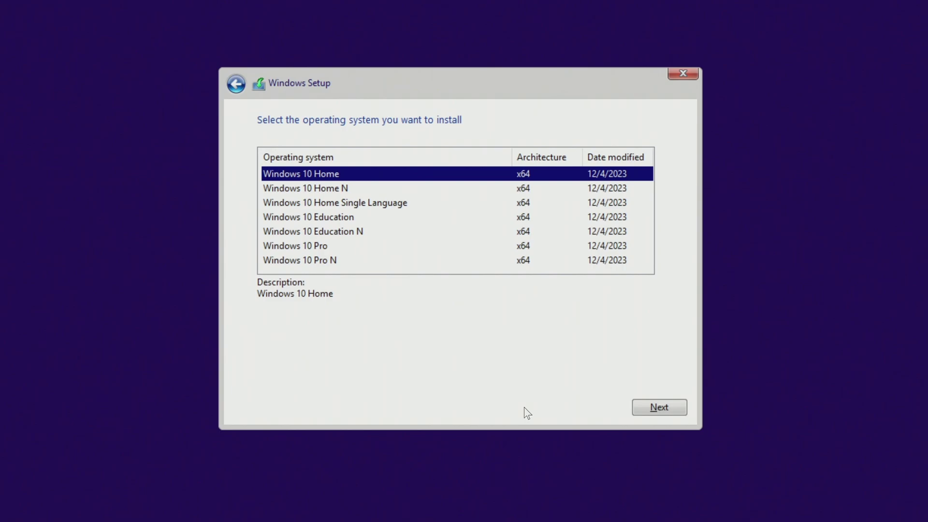
left_click(323, 248)
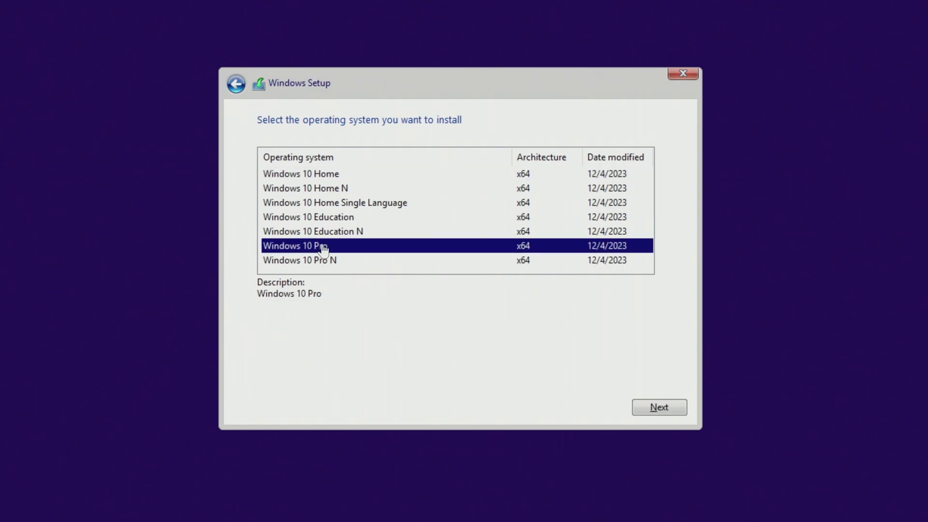
left_click(634, 411)
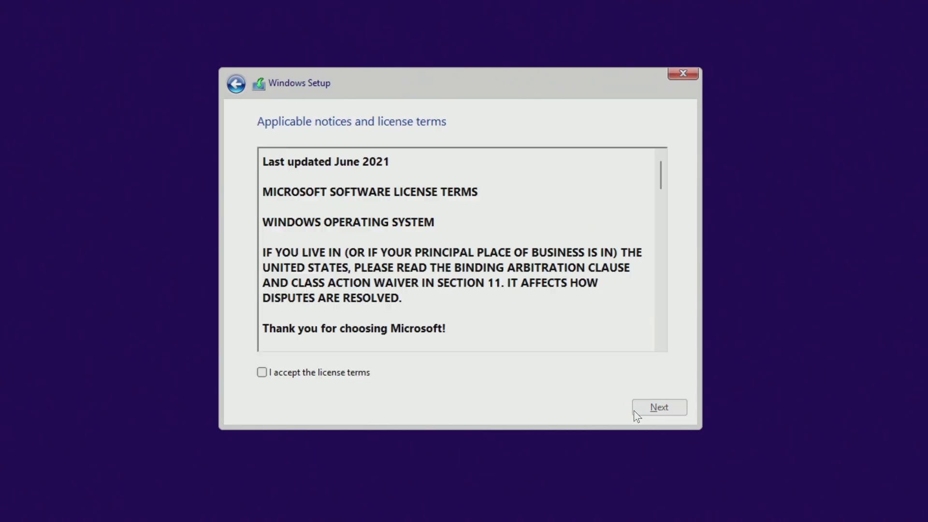
left_click(263, 373)
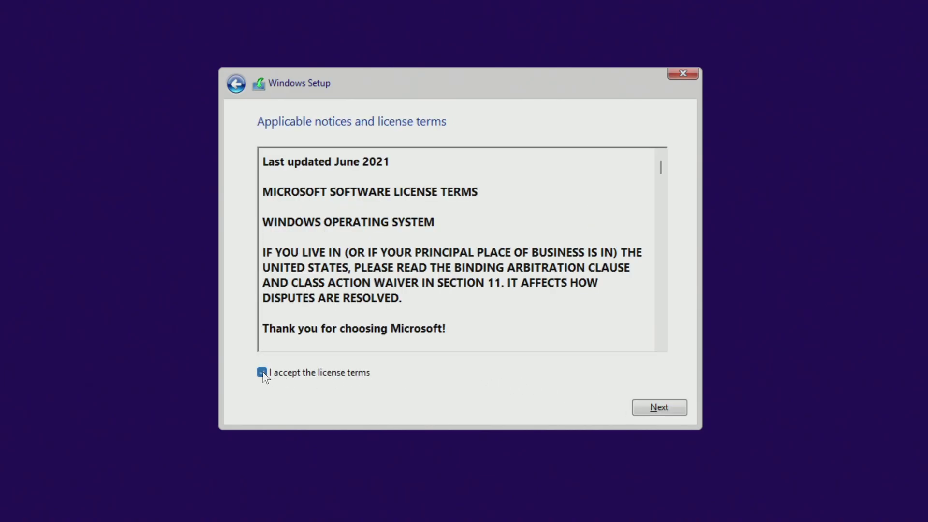
left_click(648, 411)
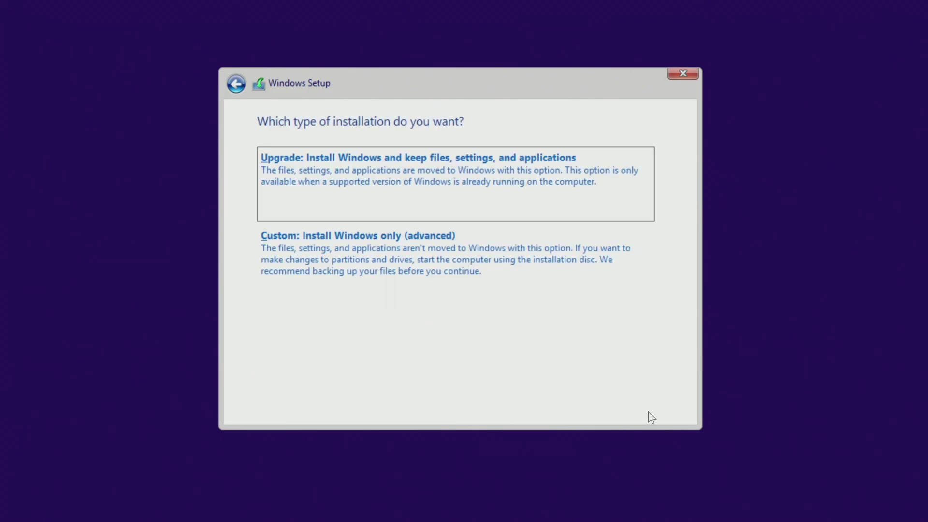
Step: Custom-install Windows 10 onto Drive 0 Partition 3 (C:), accepting the move of old files to Windows.old
left_click(420, 267)
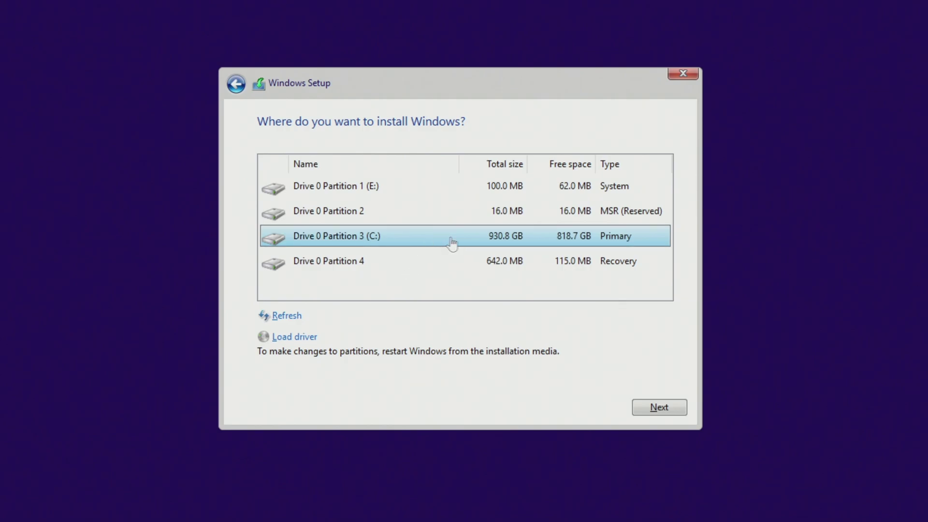
left_click(635, 409)
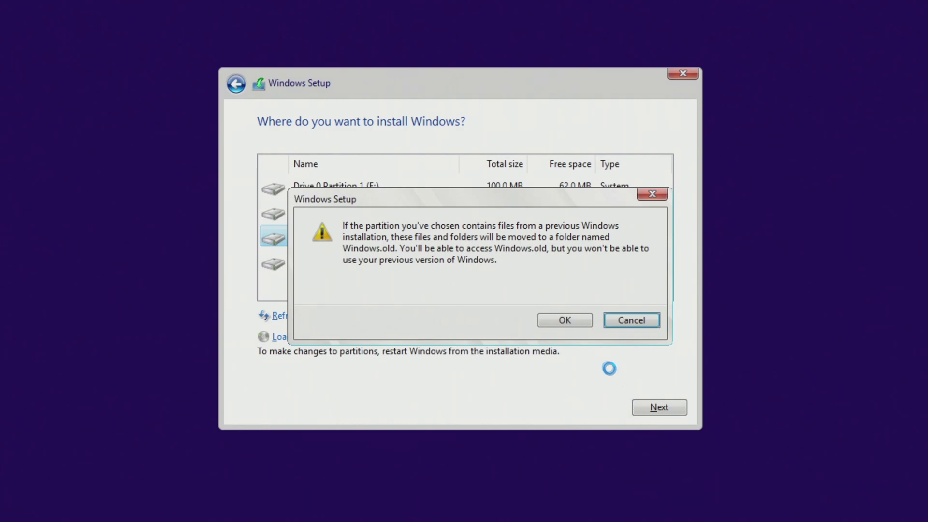
left_click(587, 324)
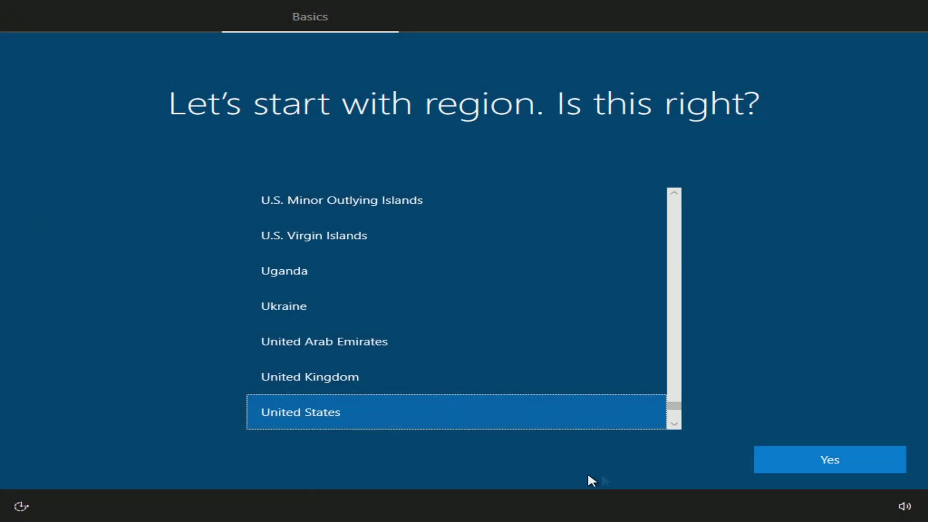
Step: Confirm United States region and US keyboard, skip a second layout, and choose personal use
left_click(777, 467)
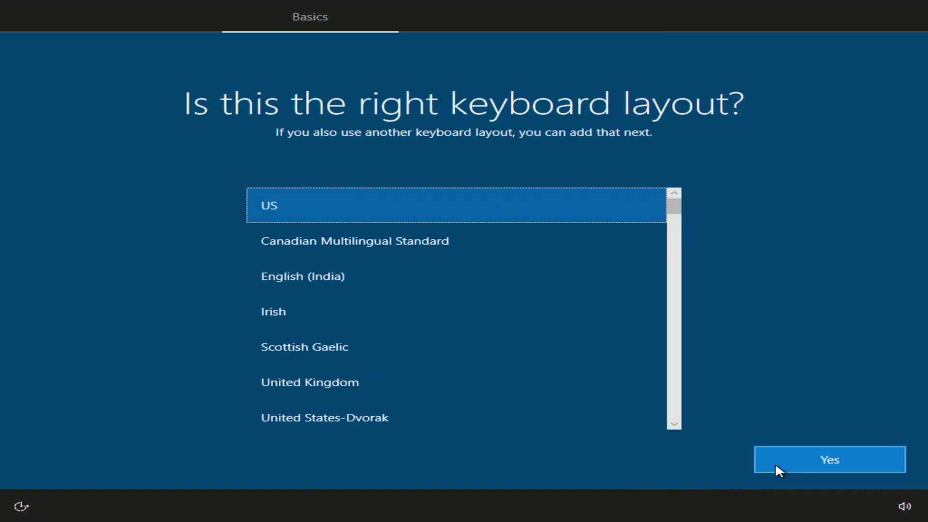
left_click(775, 464)
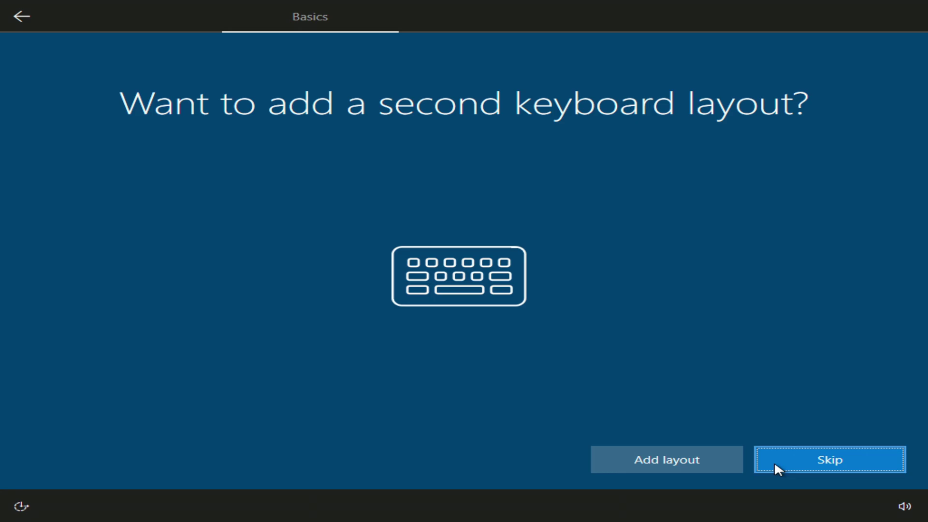
left_click(775, 461)
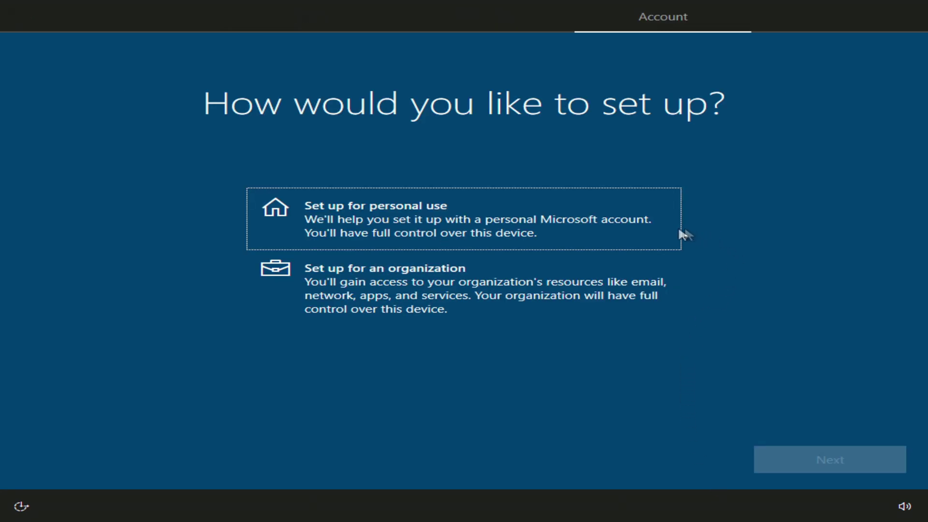
left_click(667, 233)
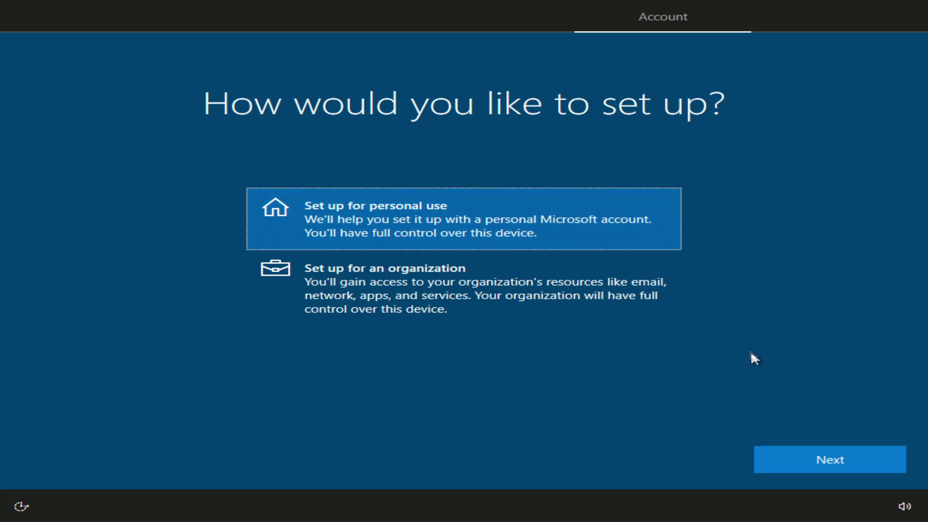
left_click(821, 470)
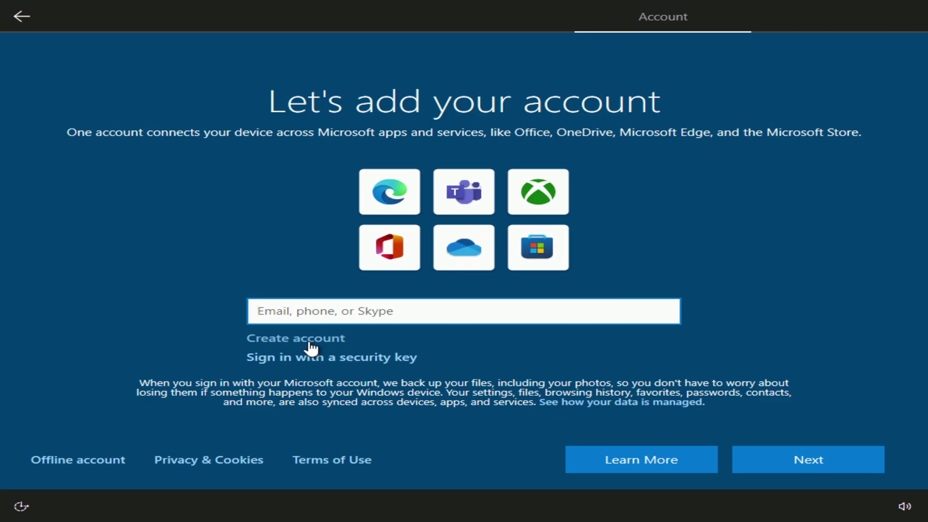
Step: Create an offline local account with the user's name and no password, declining Microsoft sign-in
left_click(82, 459)
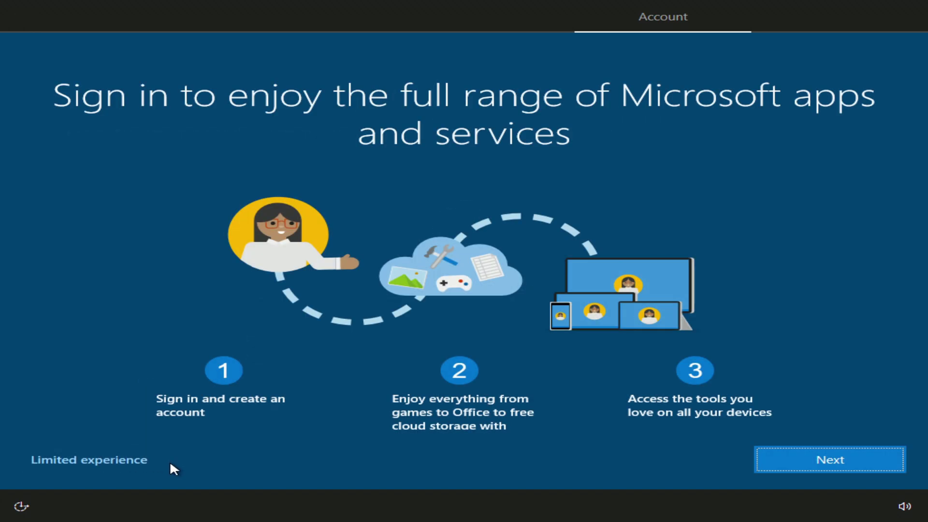
left_click(94, 463)
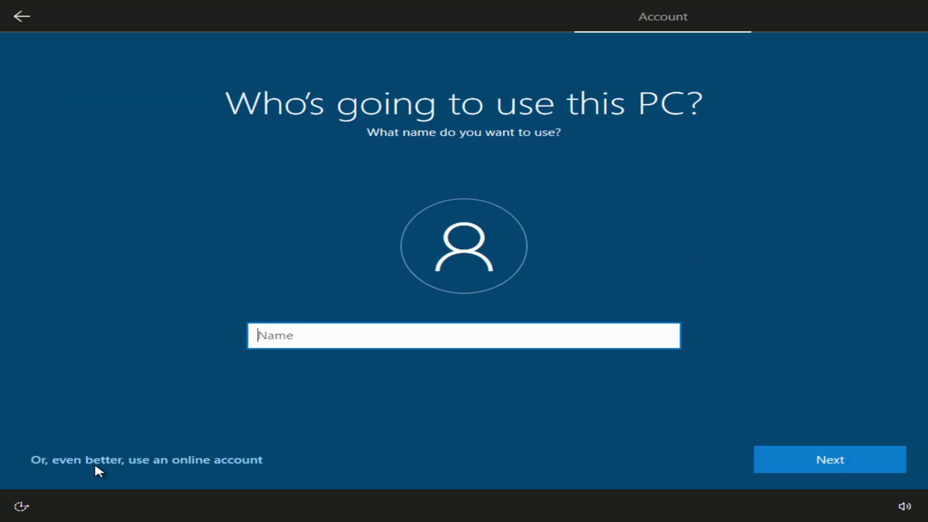
type("Malik")
left_click(769, 464)
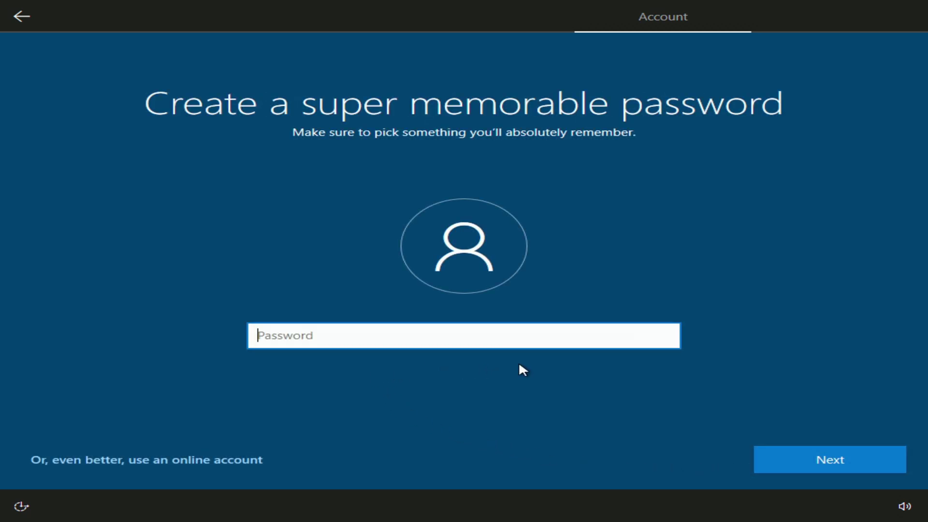
left_click(775, 463)
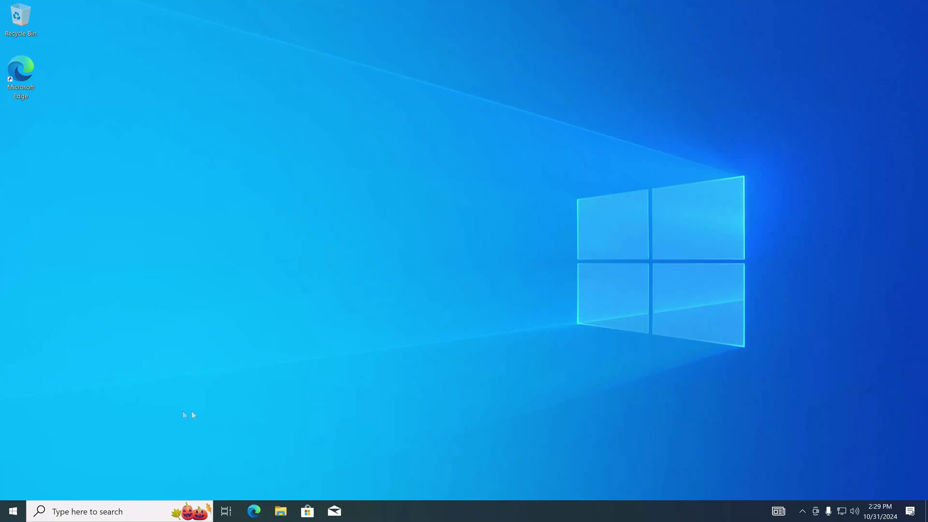
Step: Confirm under Update & Security > Activation that Windows 10 Pro has a digital license, then close Settings
left_click(13, 511)
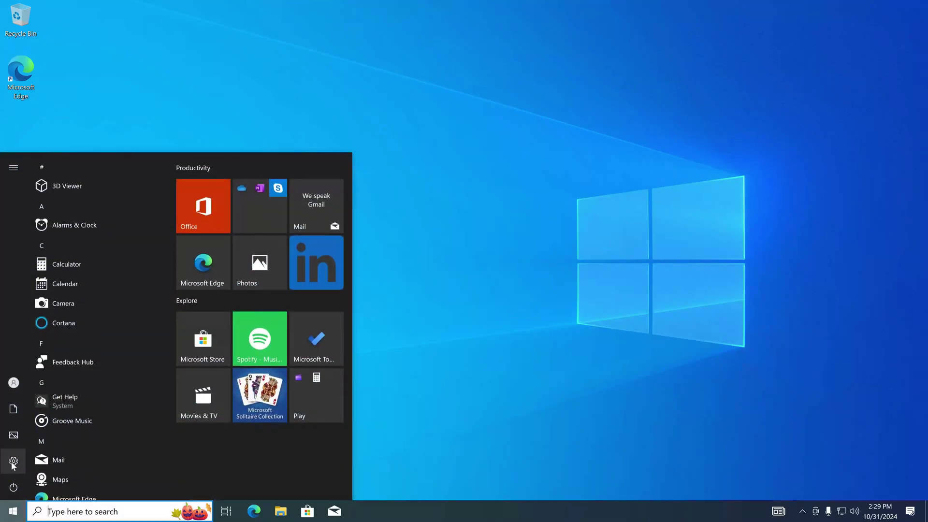
left_click(100, 463)
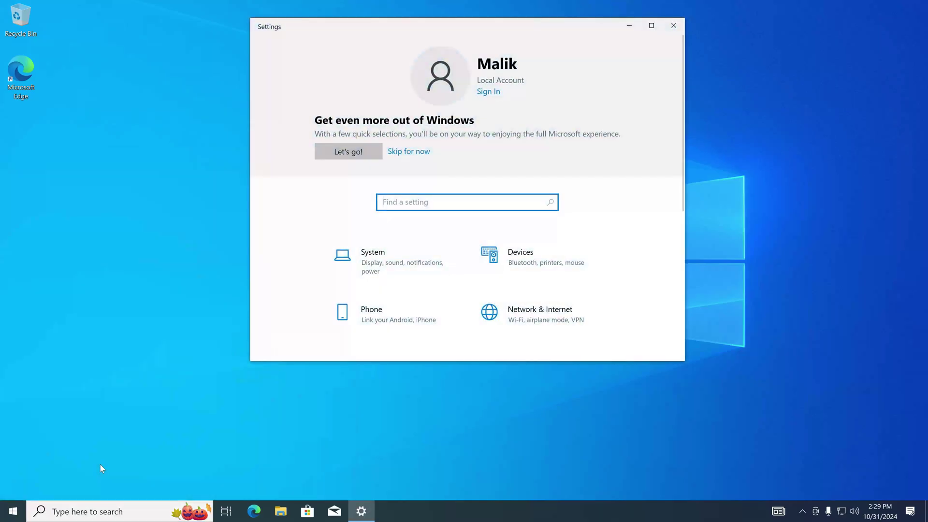
scroll(251, 387, "down", 7)
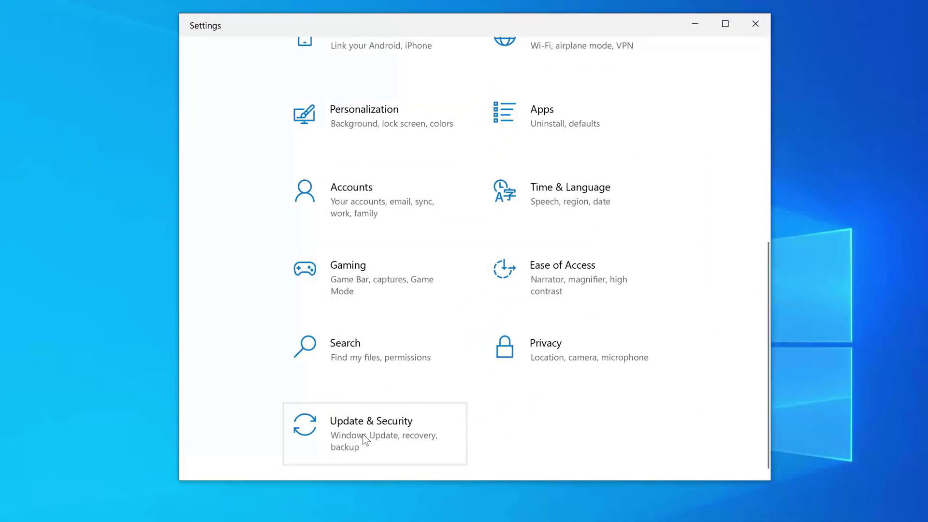
left_click(366, 440)
left_click(352, 396)
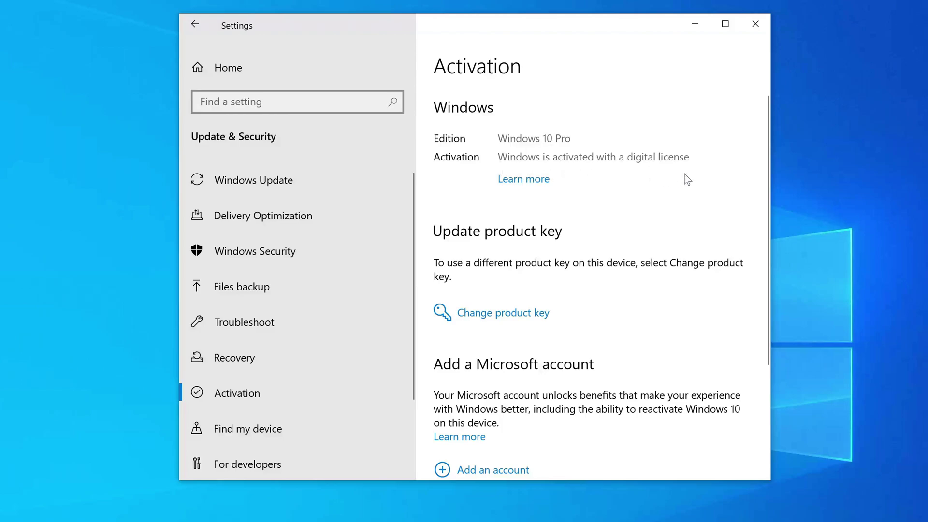
left_click(766, 30)
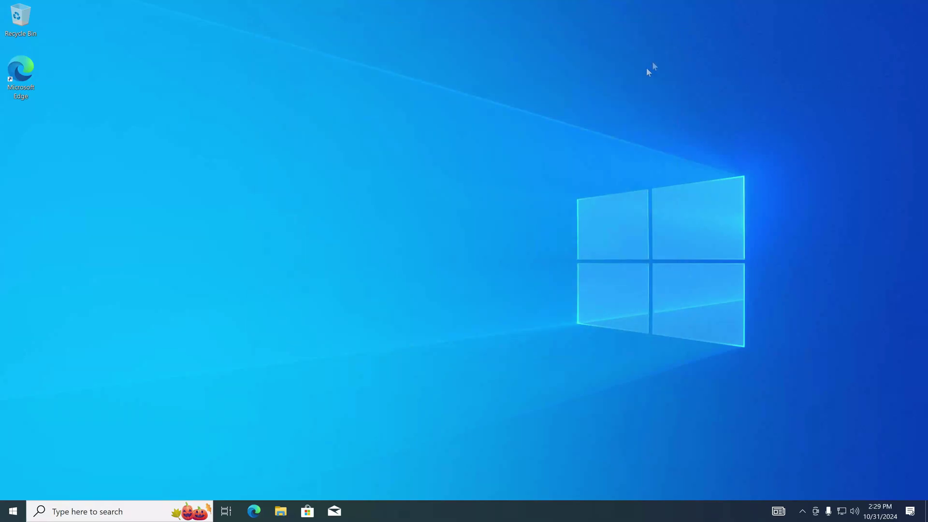
Step: Browse in File Explorer to the old user's Desktop folder under C:\Windows.old\Users
left_click(281, 512)
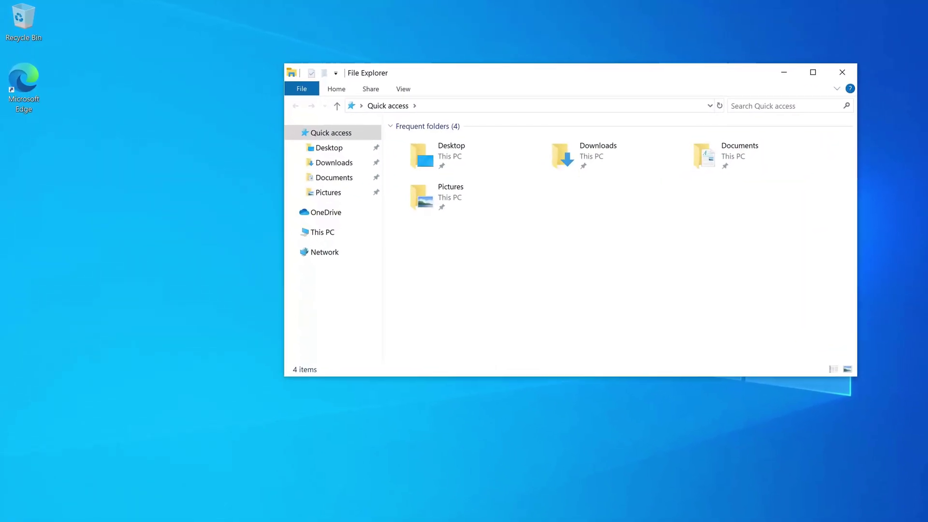
left_click(364, 234)
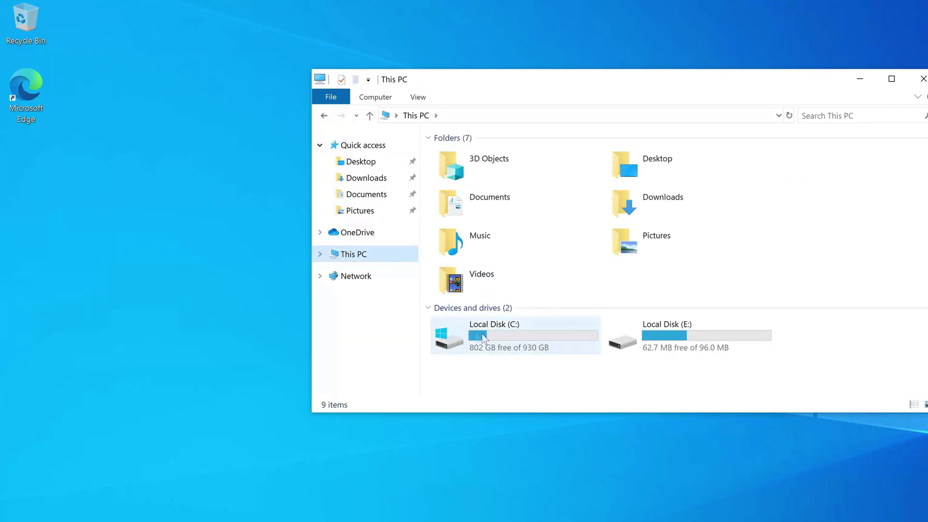
left_click(513, 335)
double_click(513, 335)
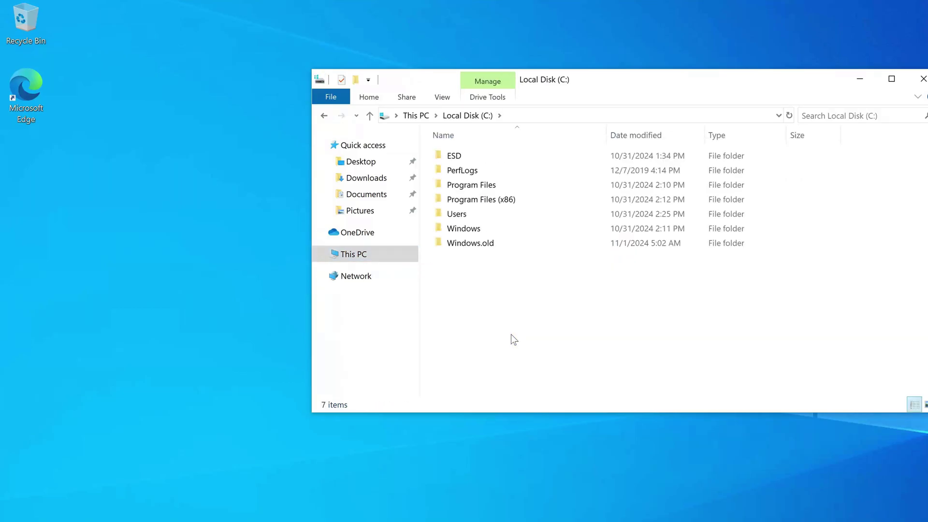
left_click(468, 246)
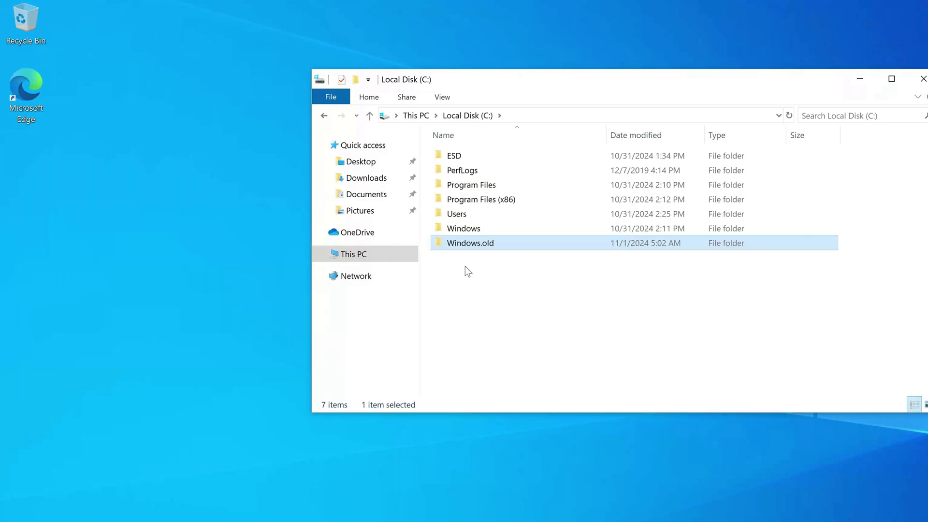
double_click(472, 243)
double_click(462, 200)
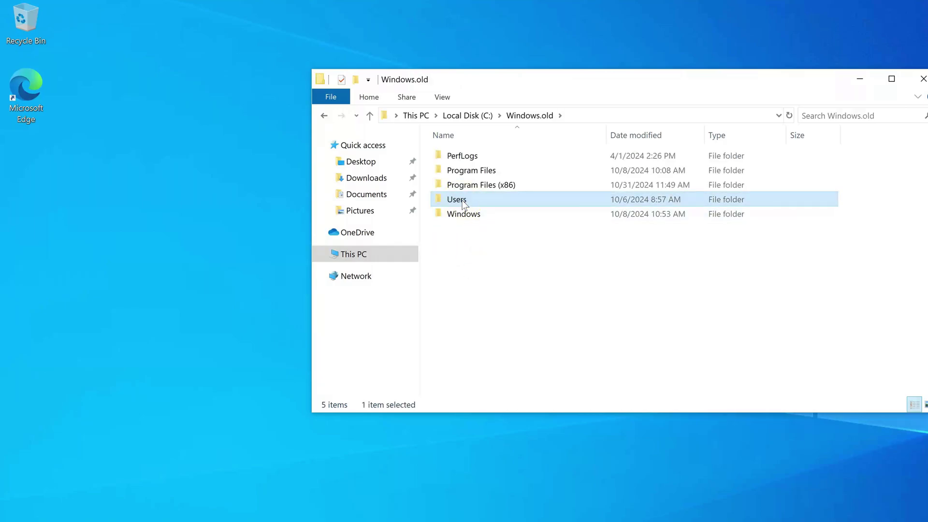
double_click(459, 174)
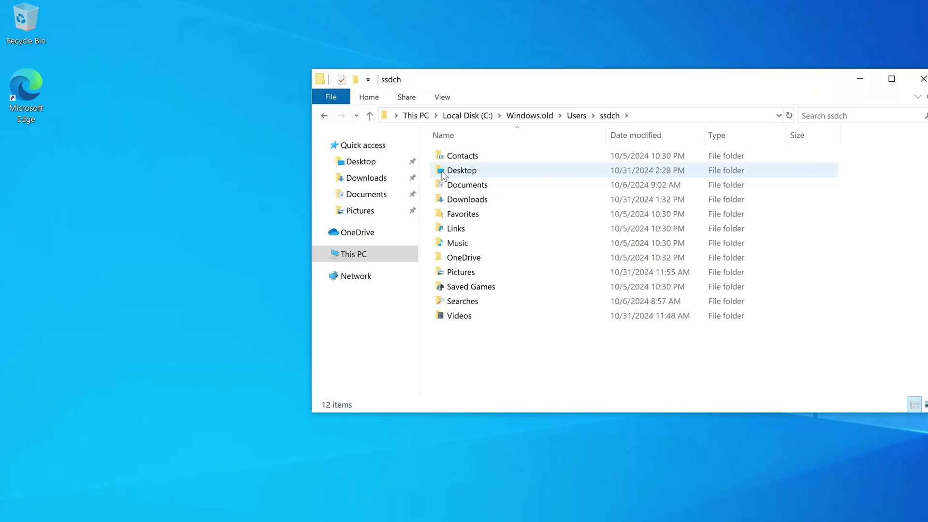
double_click(444, 175)
Step: Move the Foto, Documentation and Video folders onto the desktop and close Explorer
left_click_drag(444, 175, 290, 201)
left_click_drag(433, 157, 300, 184)
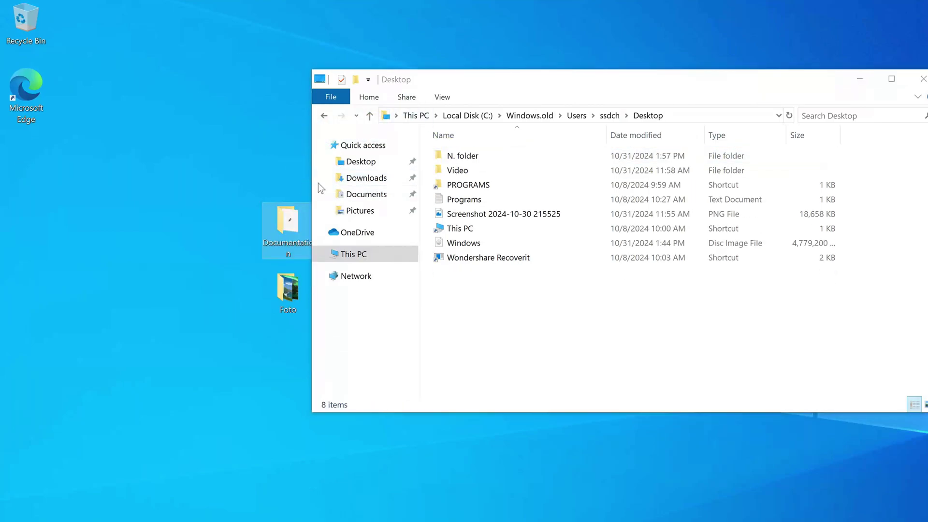
left_click(437, 172)
left_click_drag(438, 175, 288, 188)
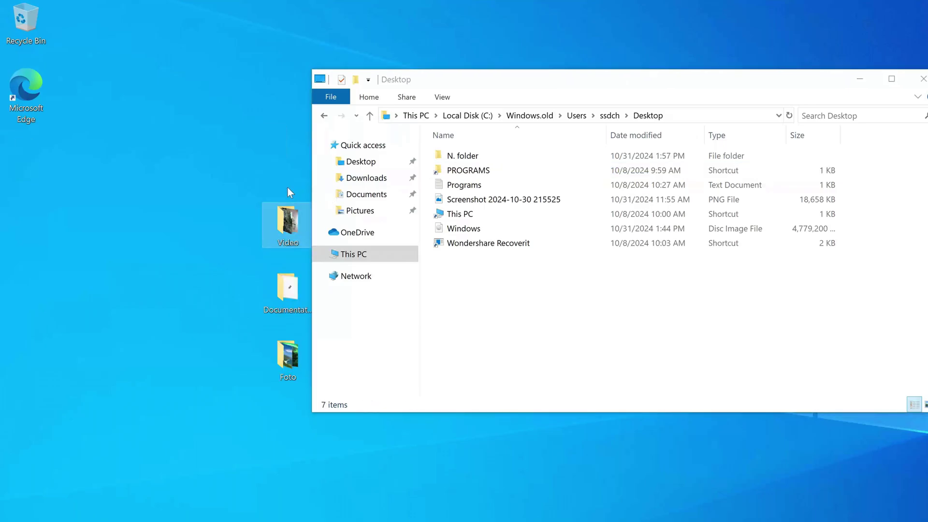
left_click(920, 87)
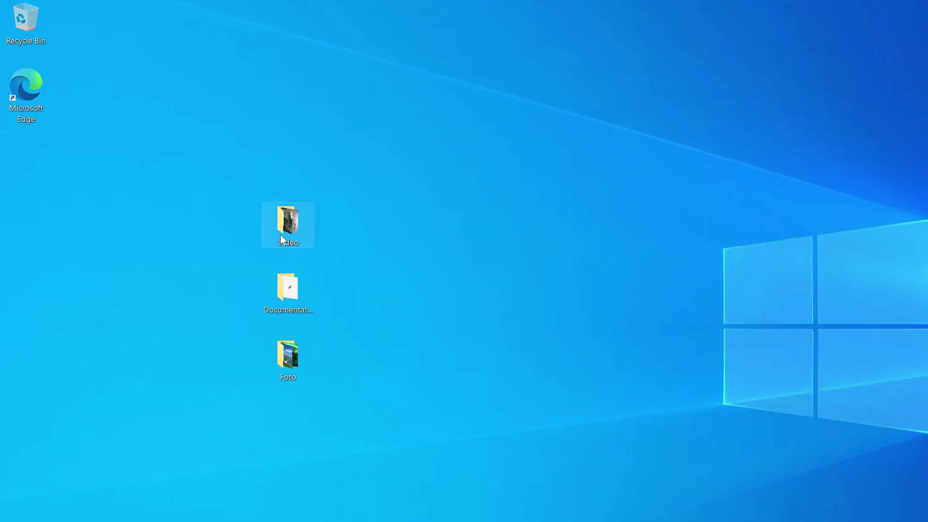
Step: Play VID_20210712_213612 from the desktop Video folder in Movies & TV, then close the player
double_click(283, 230)
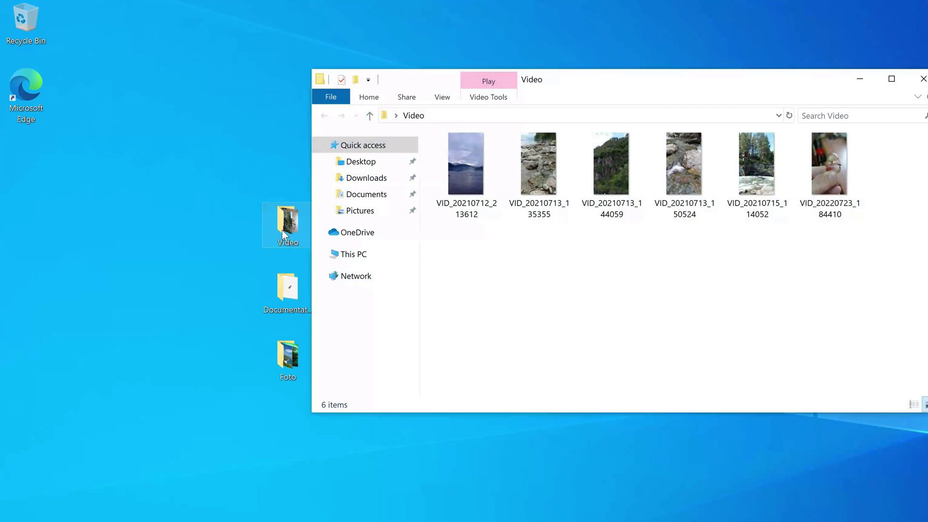
double_click(470, 184)
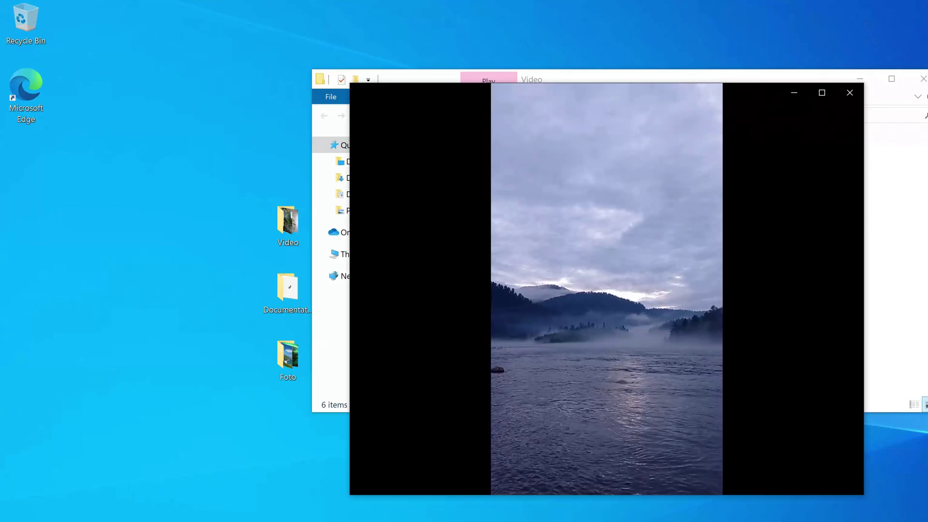
left_click(851, 95)
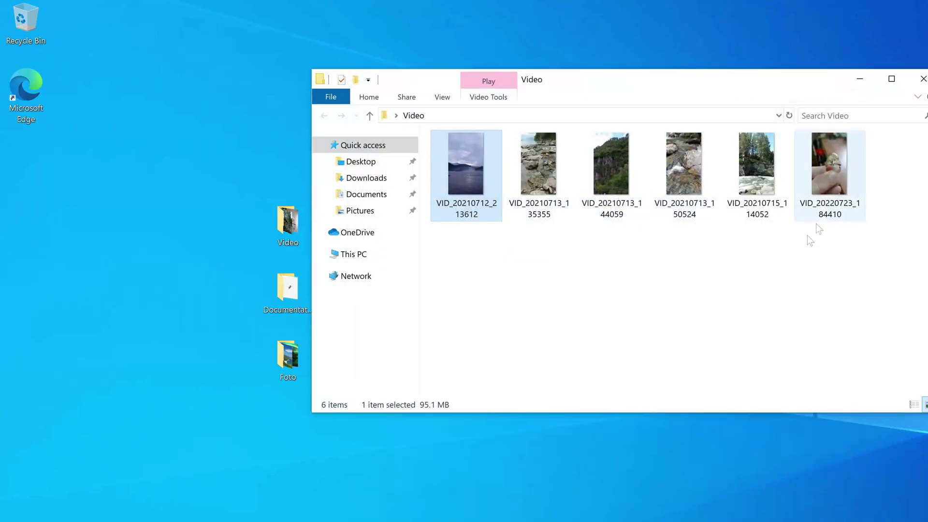
Step: Browse to C:\Windows.old\Program Files (x86)\AIDA64 in File Explorer
left_click(404, 260)
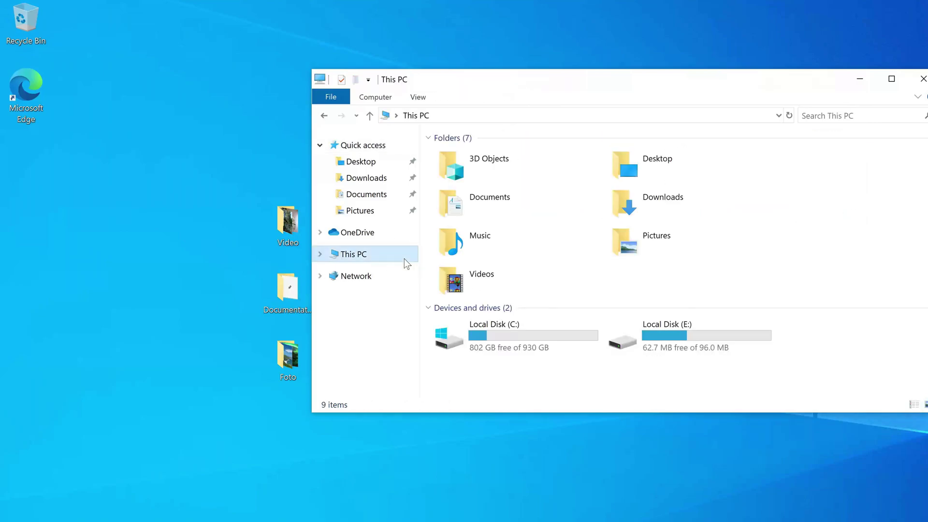
double_click(499, 338)
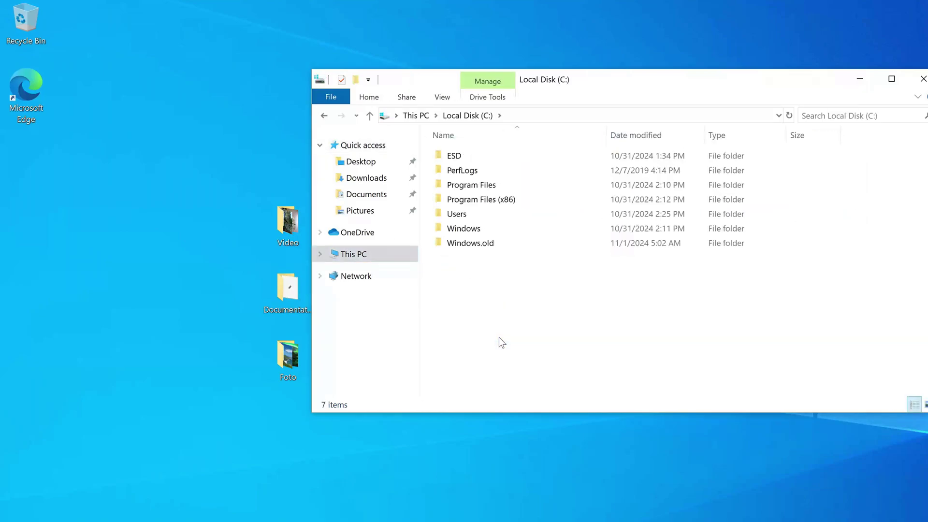
double_click(483, 245)
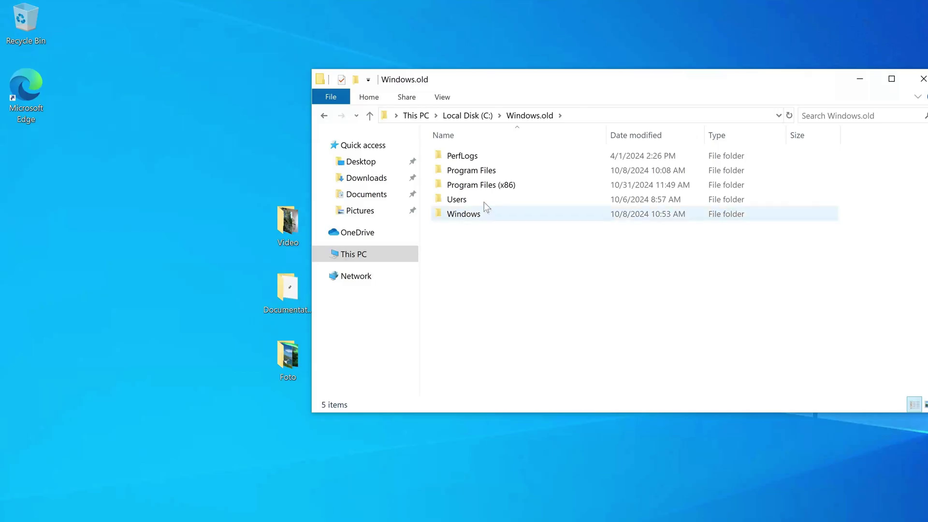
double_click(477, 186)
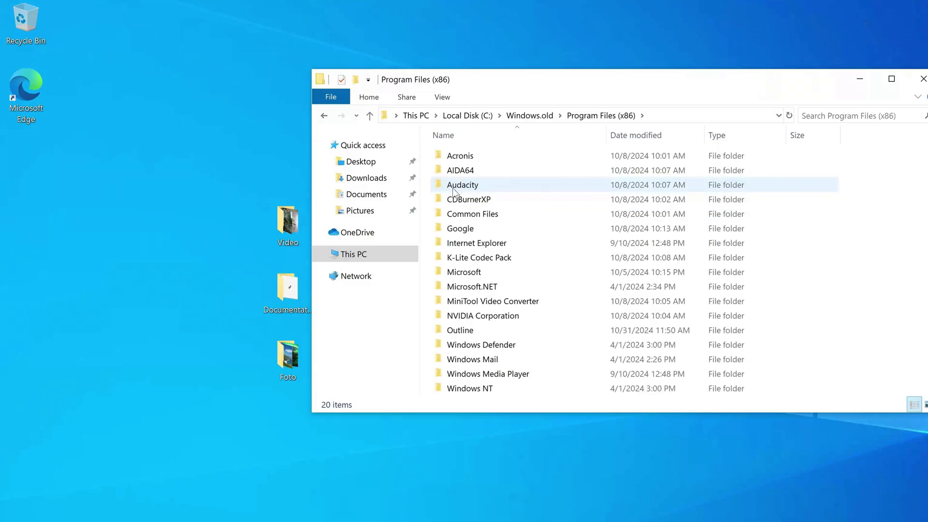
double_click(441, 171)
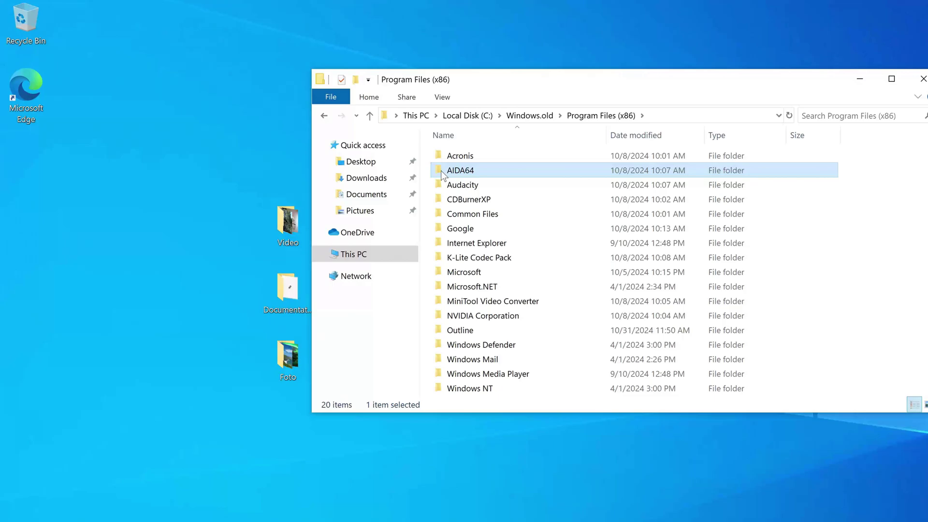
scroll(442, 229, "down", 3)
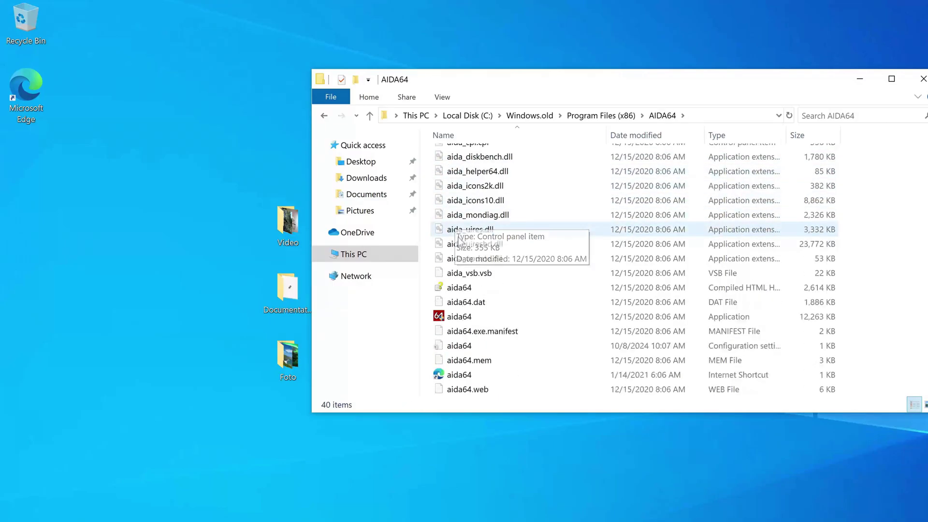
Step: Send aida64.exe to the desktop as a shortcut, close Explorer, and place it beside the recovered folders
left_click(439, 274)
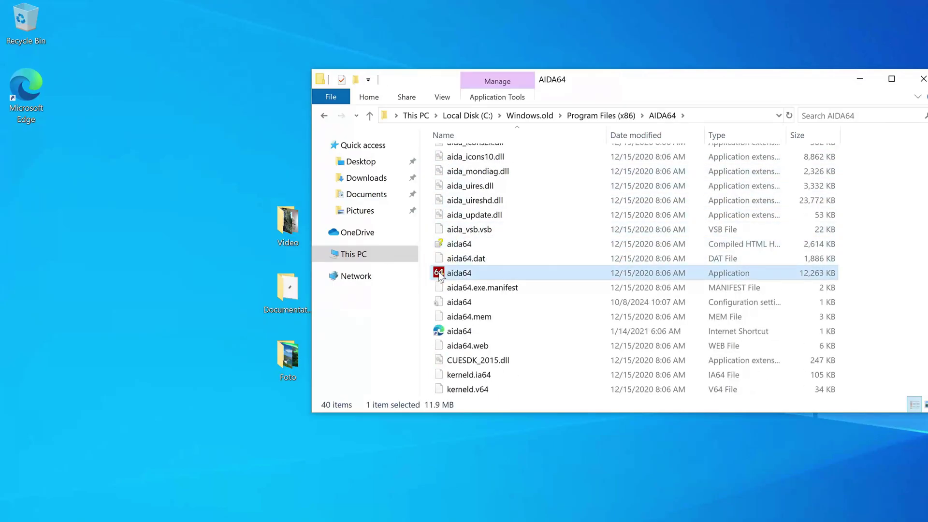
right_click(439, 273)
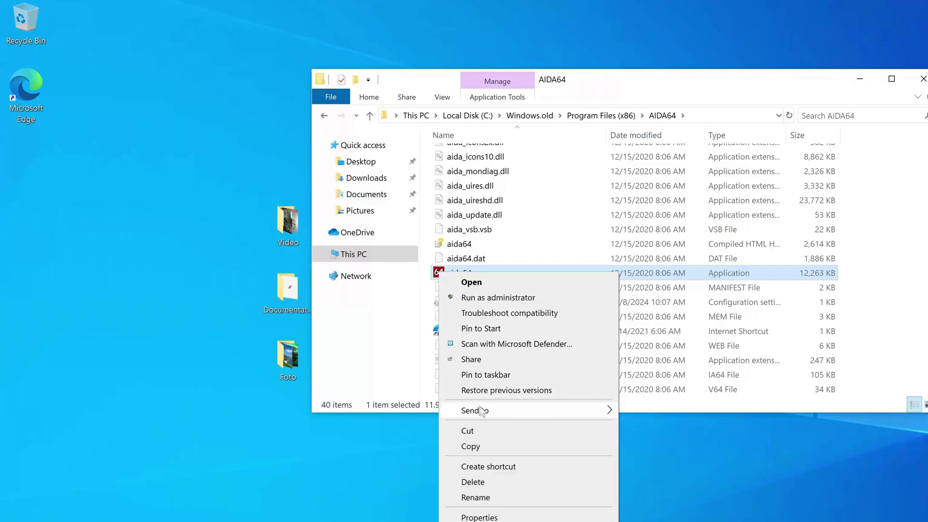
mouse_move(550, 414)
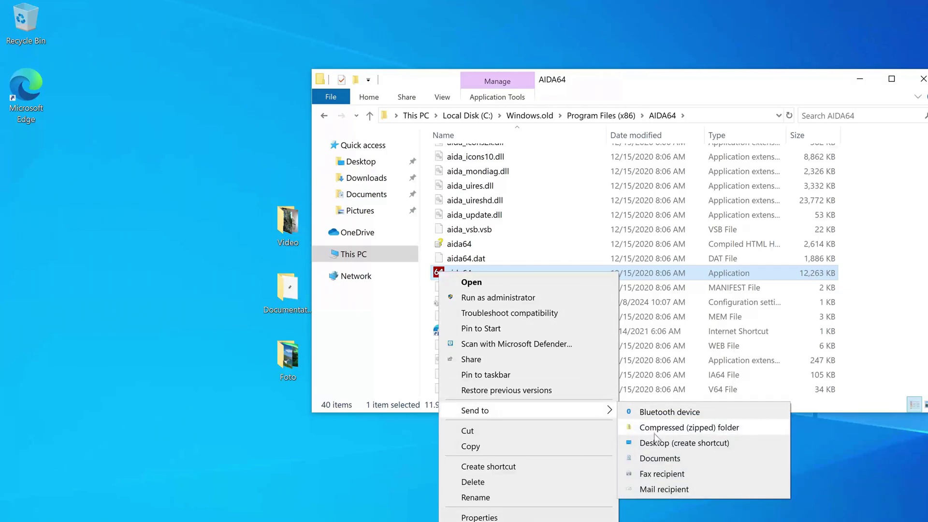
left_click(751, 444)
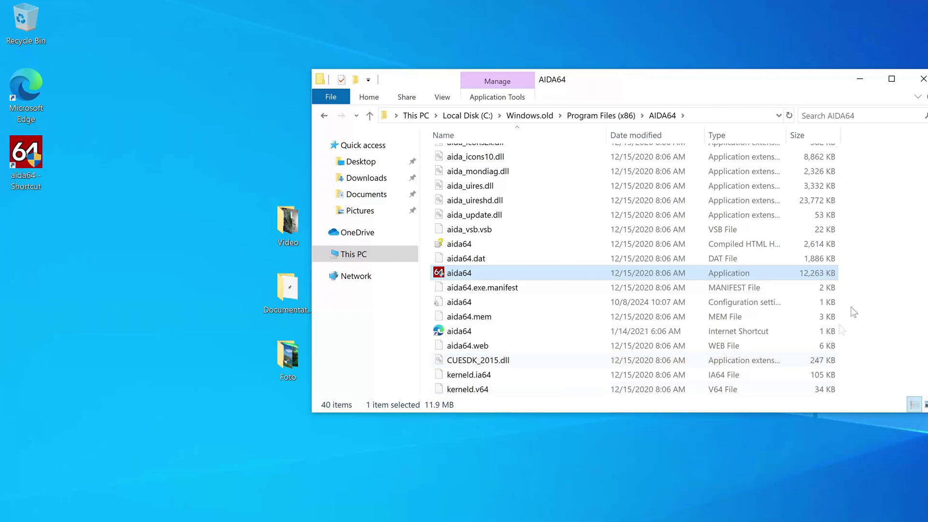
left_click(922, 79)
left_click_drag(30, 127, 281, 216)
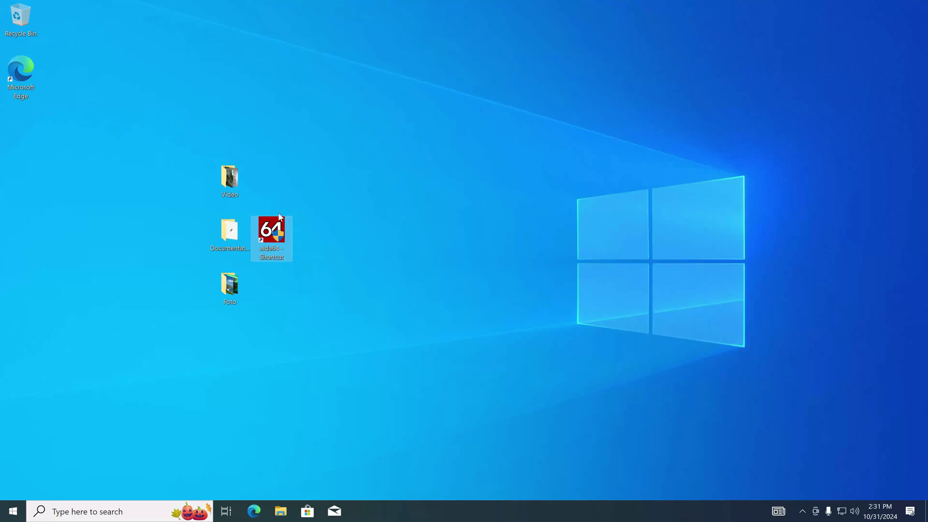
Step: Launch AIDA64 from the shortcut and view Motherboard properties showing a Gigabyte B560 HD3
double_click(277, 230)
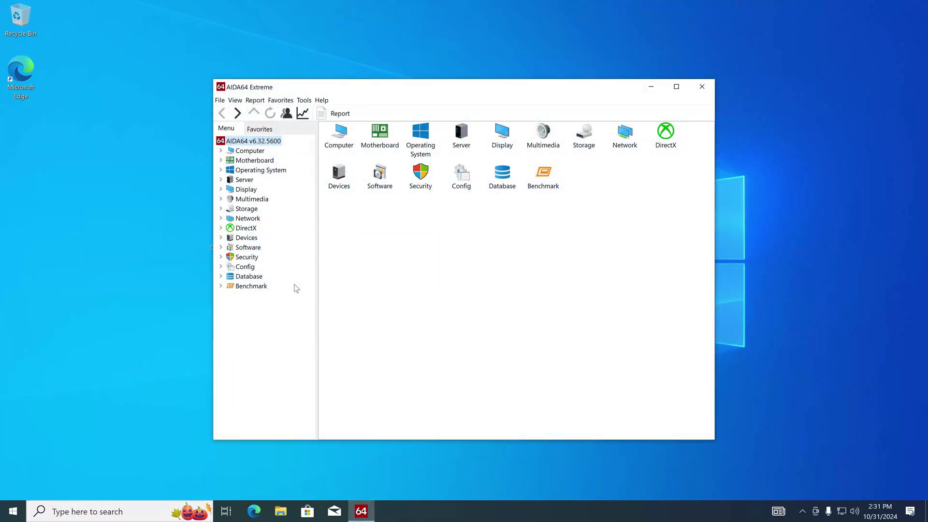
double_click(379, 140)
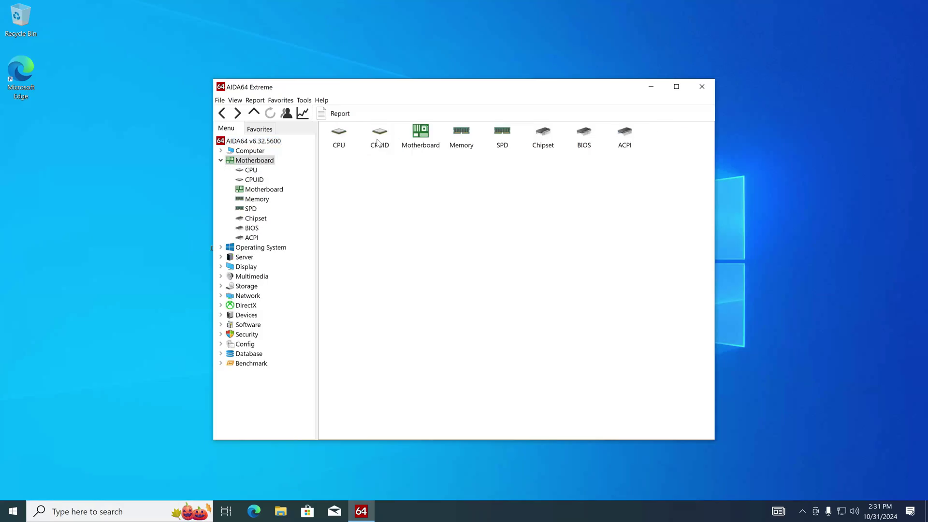
double_click(415, 141)
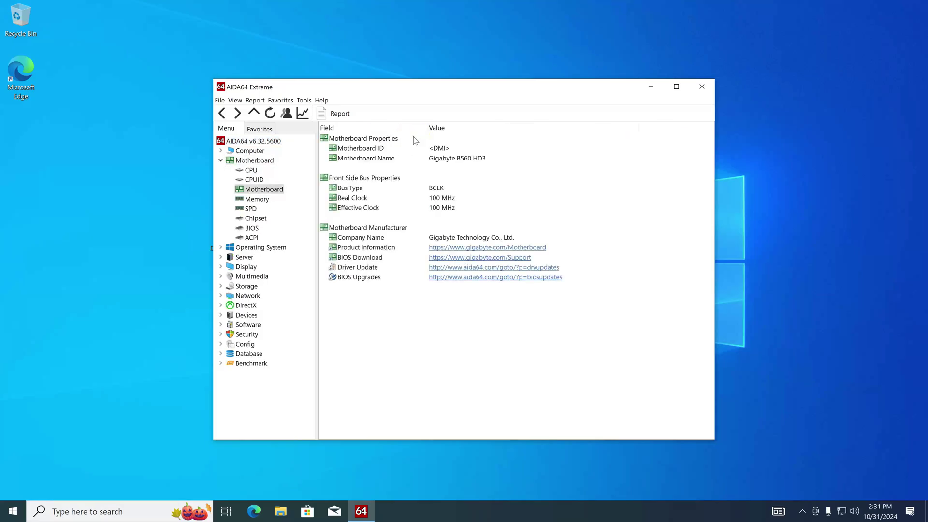